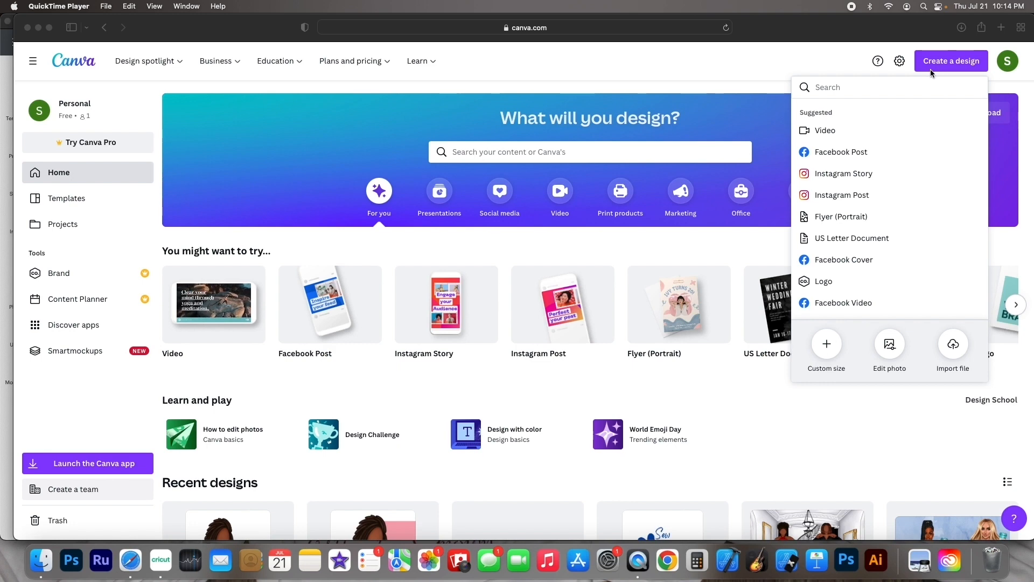
# Create a new Instagram Post design and add the Texture Queen illustration from uploads to the page
pyautogui.click(844, 195)
pyautogui.click(844, 196)
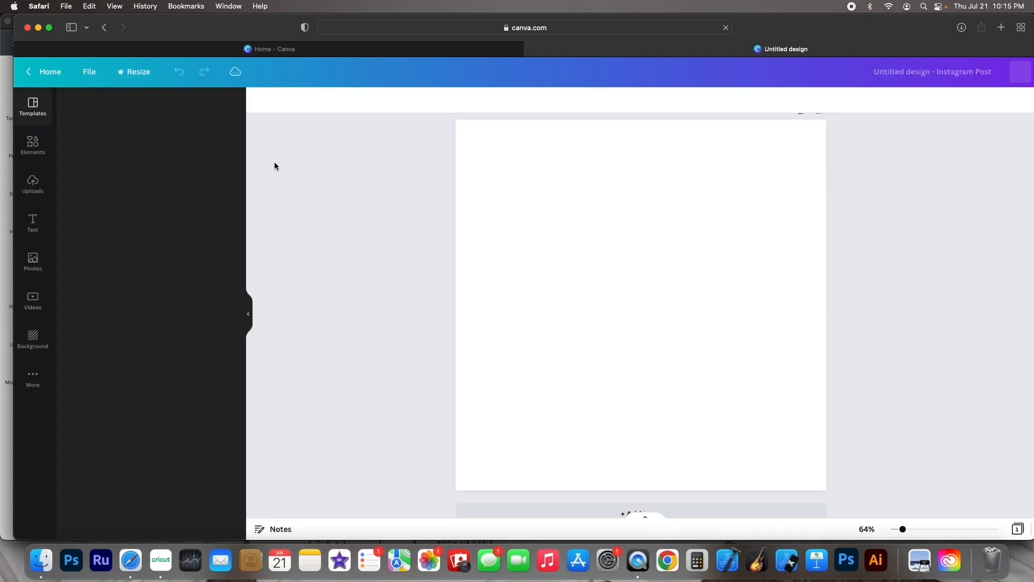
pyautogui.click(34, 189)
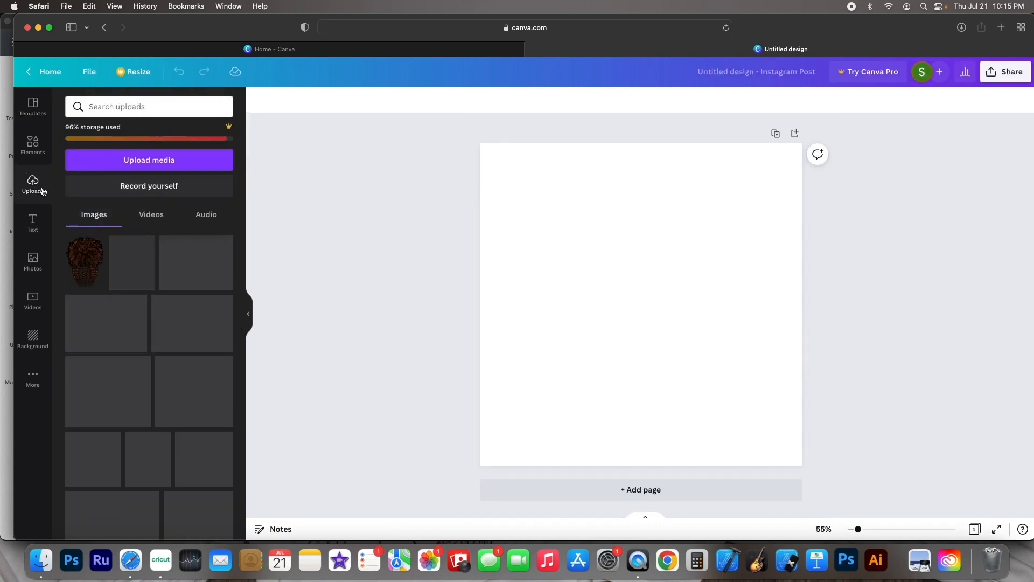
pyautogui.scroll(-2, 164, 283)
pyautogui.scroll(-1, 164, 283)
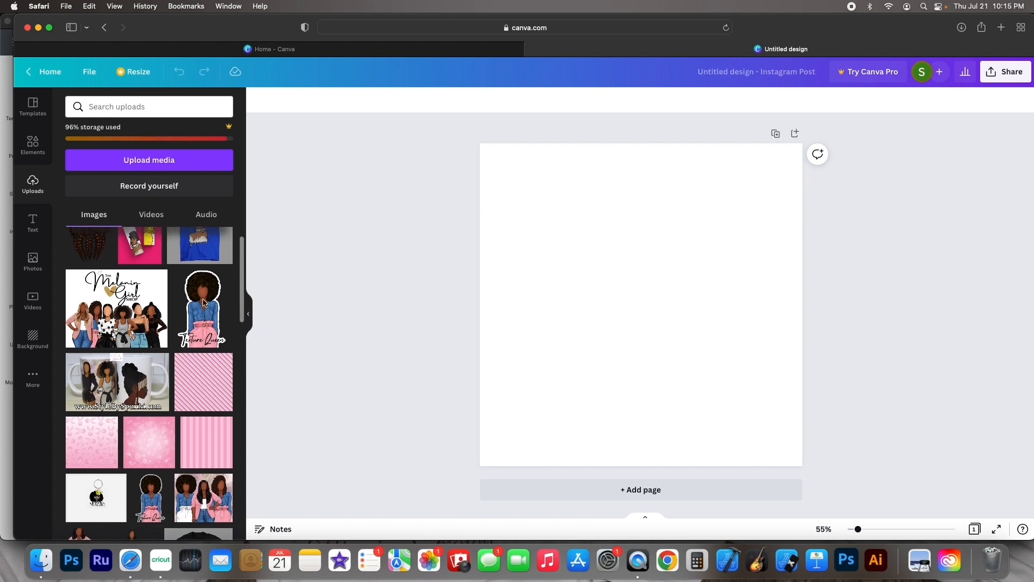
pyautogui.click(203, 308)
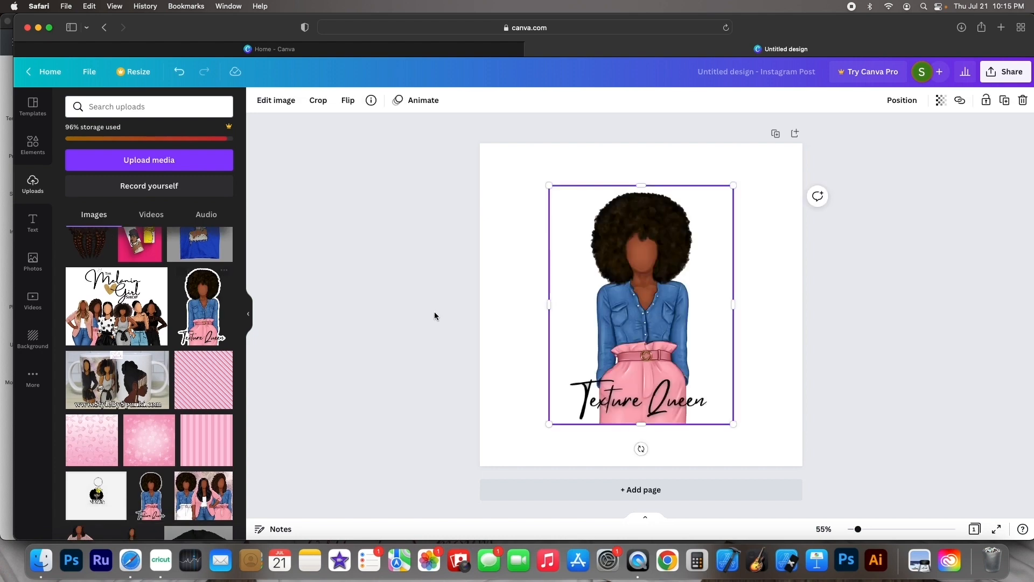
# Enlarge the illustration so it fills the page height and centre it on the page
pyautogui.moveTo(548, 420); pyautogui.dragTo(519, 462)
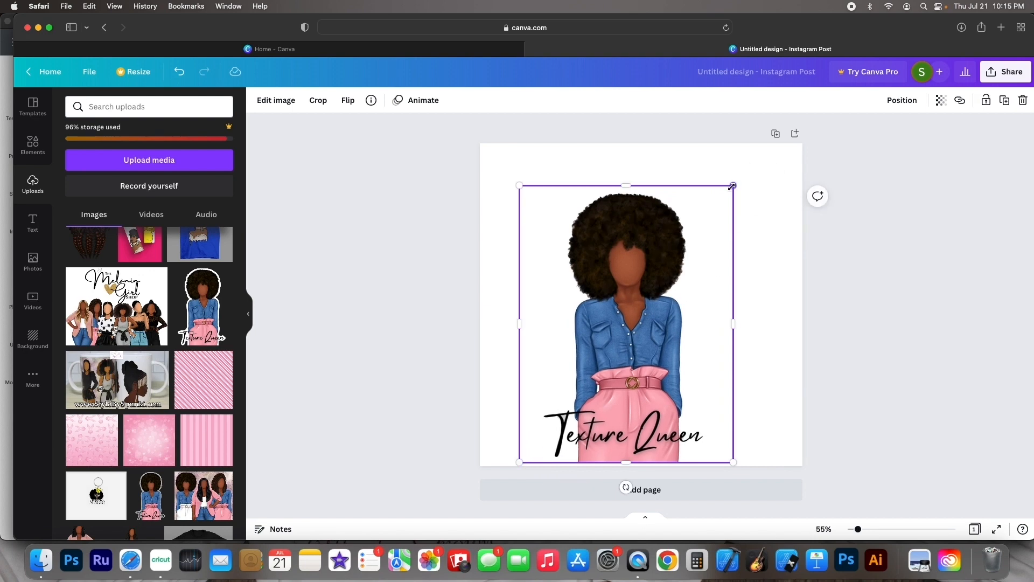
pyautogui.moveTo(734, 186); pyautogui.dragTo(771, 146)
pyautogui.moveTo(670, 208); pyautogui.dragTo(667, 214)
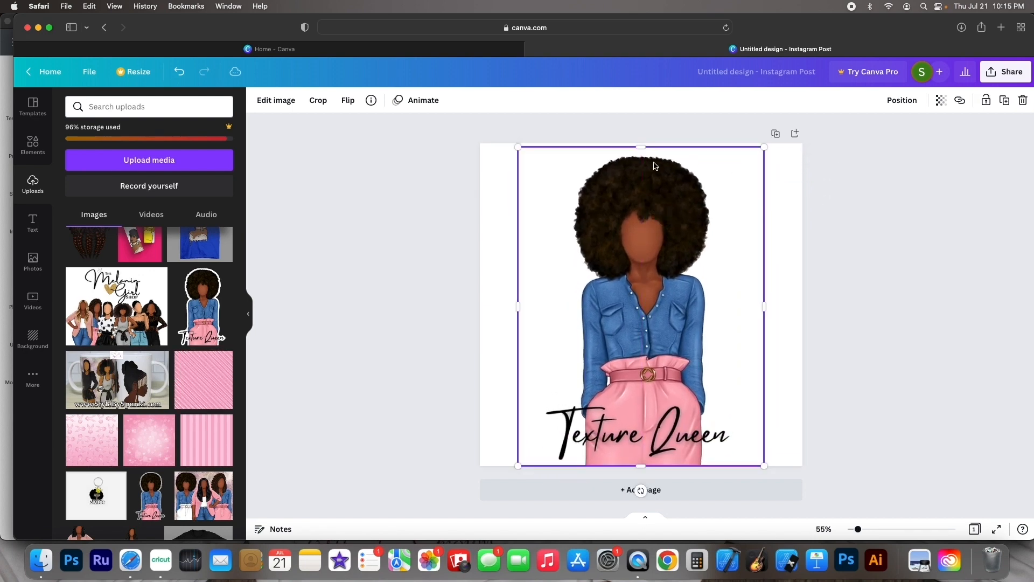
pyautogui.moveTo(641, 147); pyautogui.dragTo(645, 144)
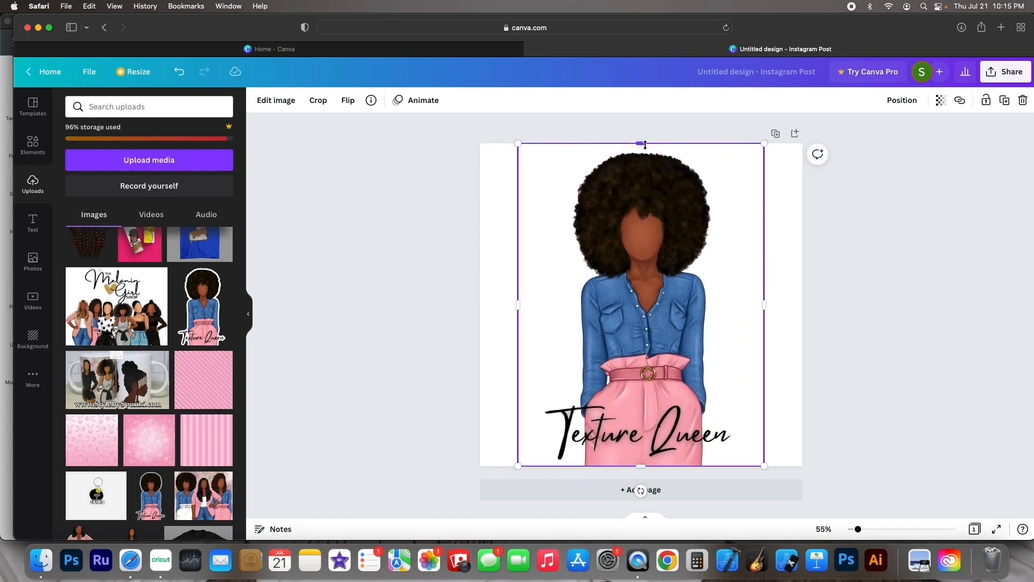
pyautogui.click(913, 252)
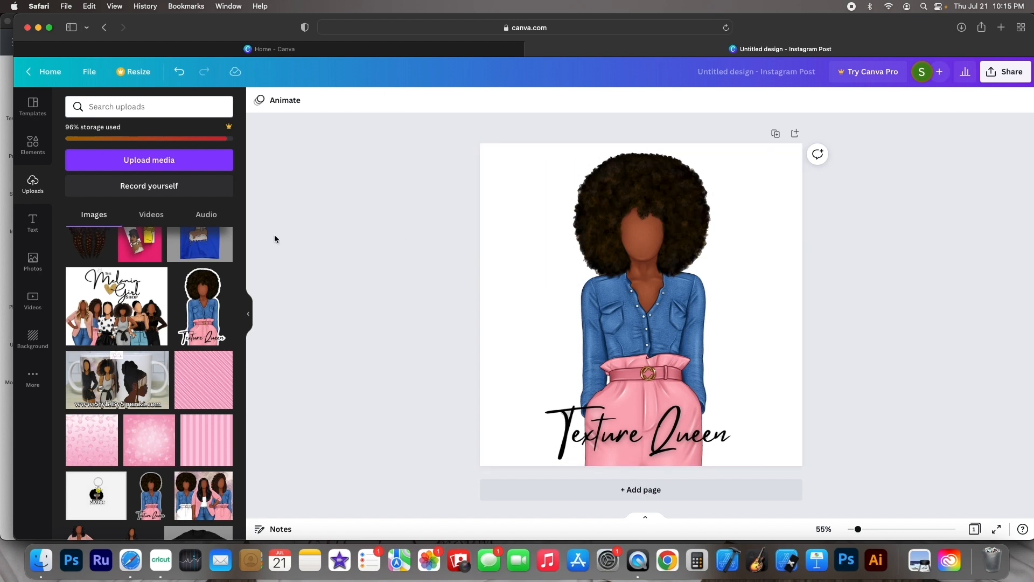
pyautogui.scroll(-6, 218, 249)
pyautogui.scroll(-2, 218, 249)
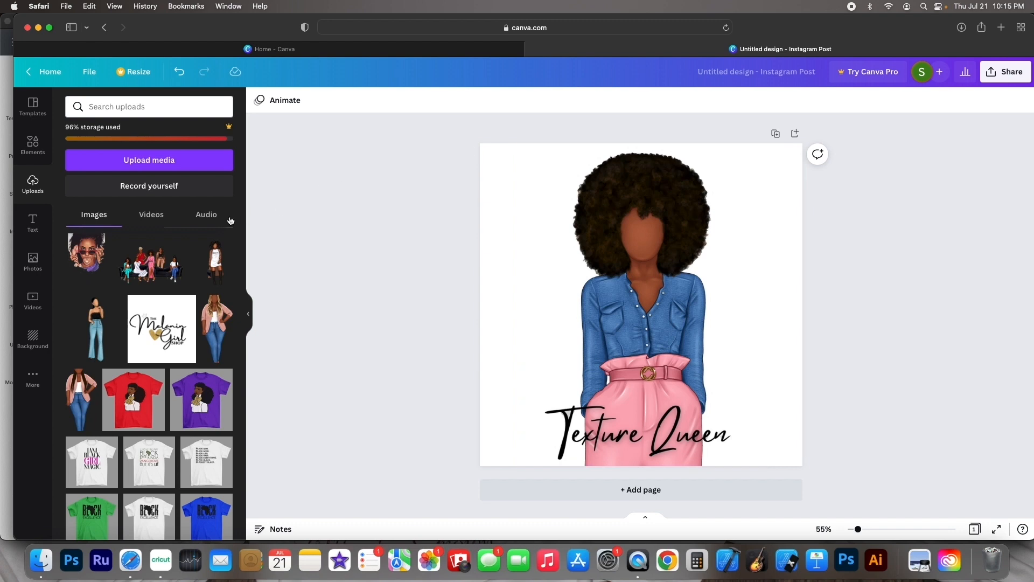
pyautogui.scroll(8, 214, 229)
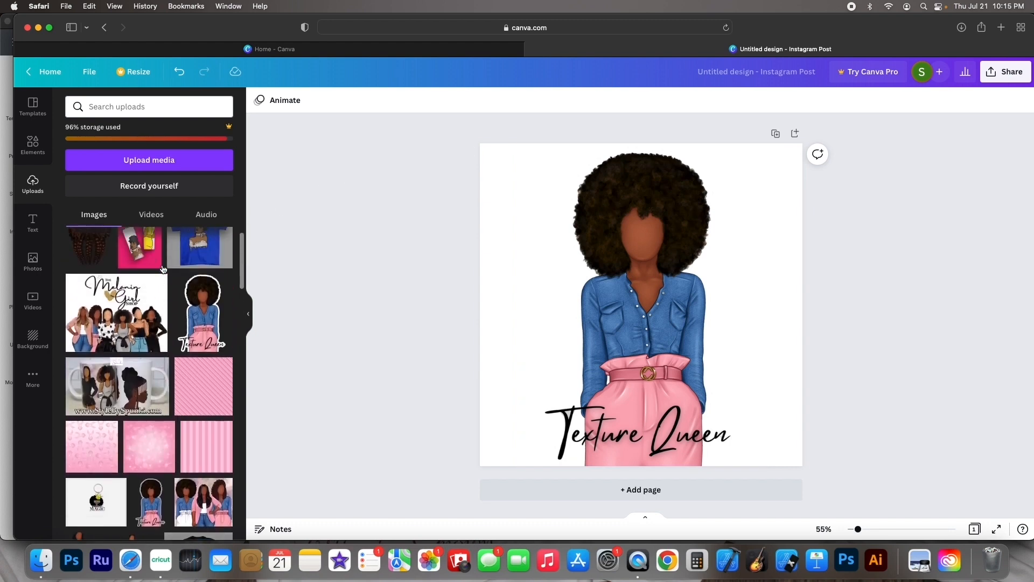
# Download the design as a PNG file
pyautogui.click(999, 78)
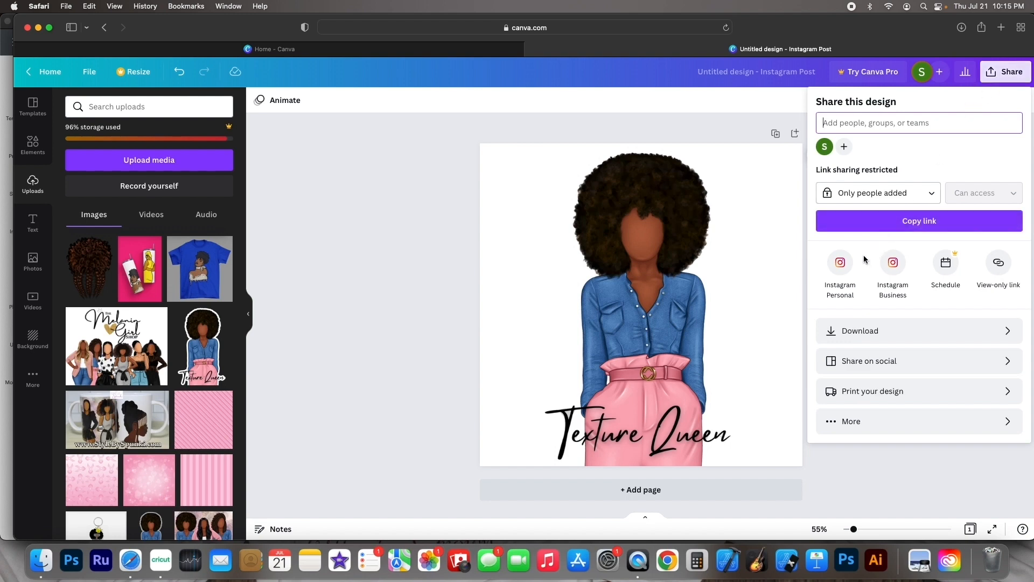
pyautogui.click(880, 333)
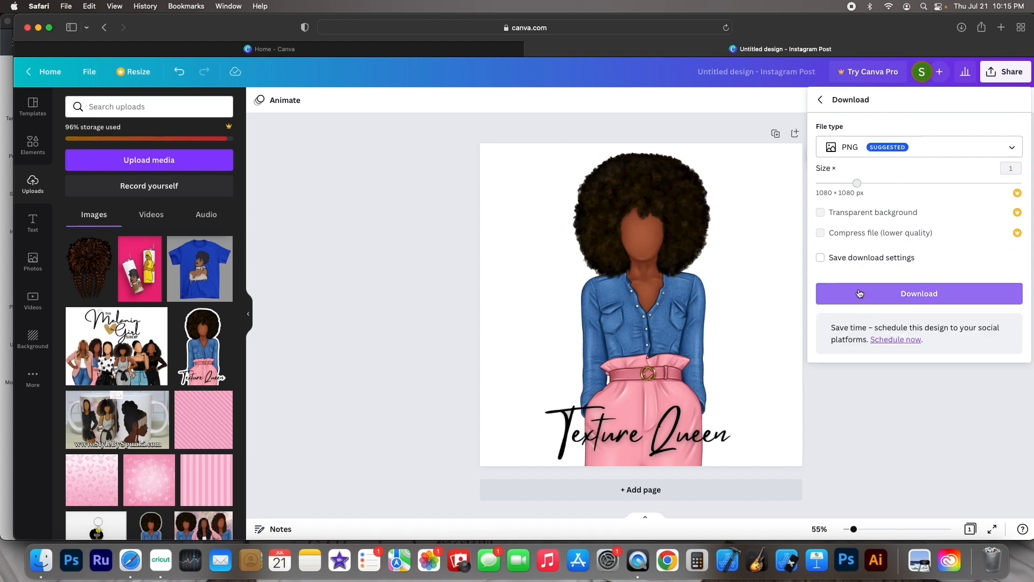
pyautogui.click(861, 147)
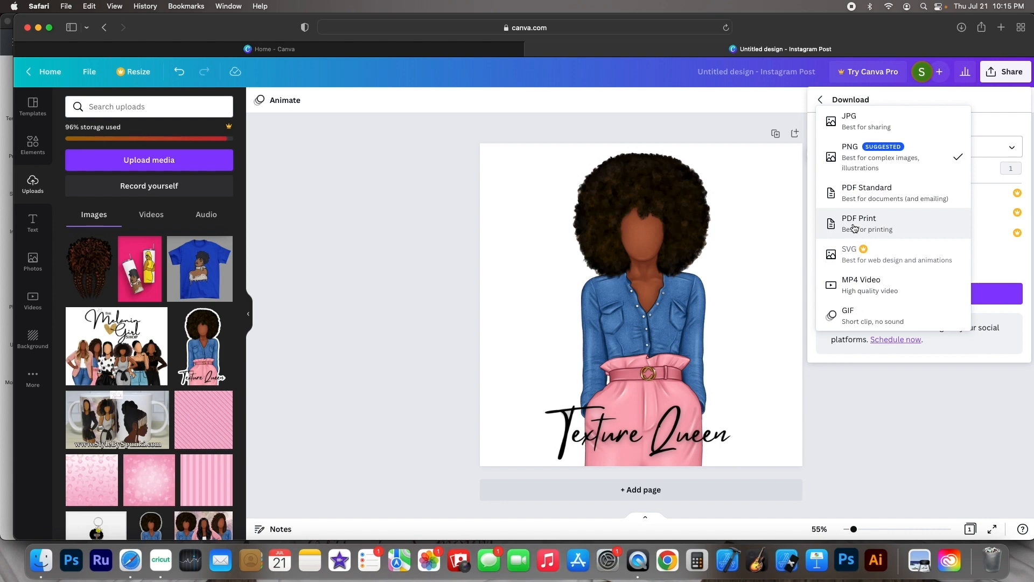
pyautogui.click(987, 299)
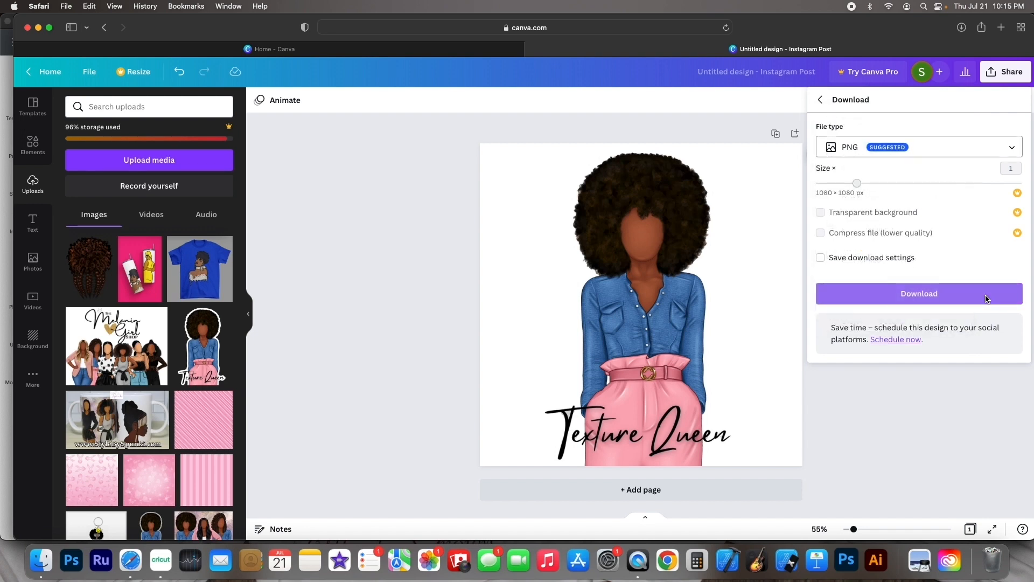
pyautogui.click(909, 297)
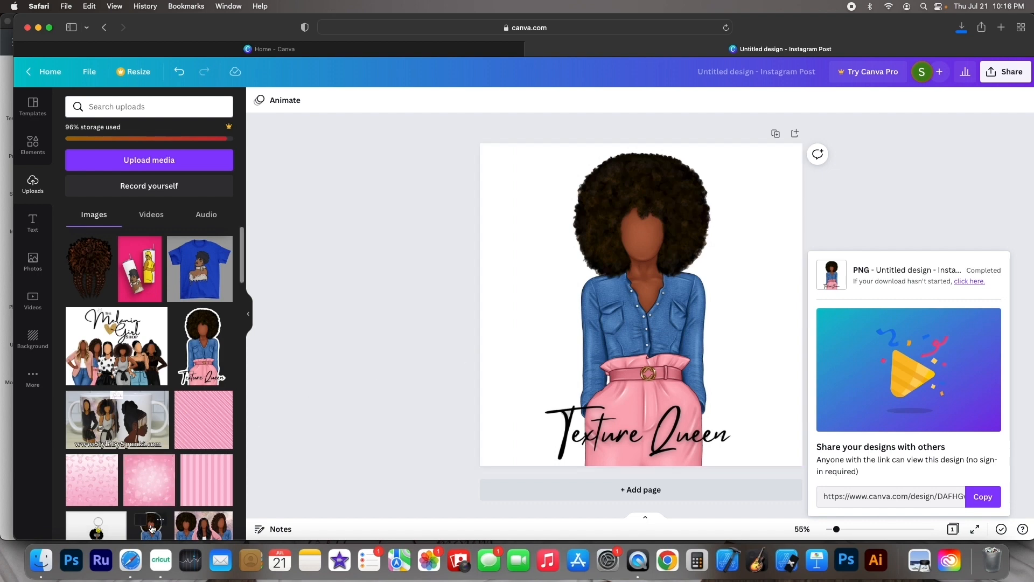
# Switch to Cricut Design Space and open the image upload page
pyautogui.click(160, 562)
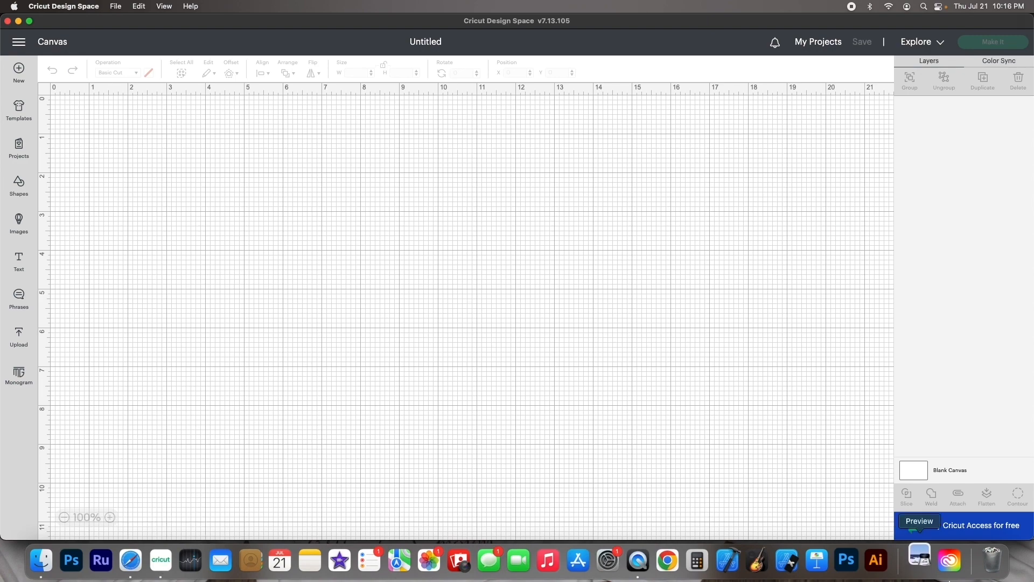
pyautogui.click(921, 559)
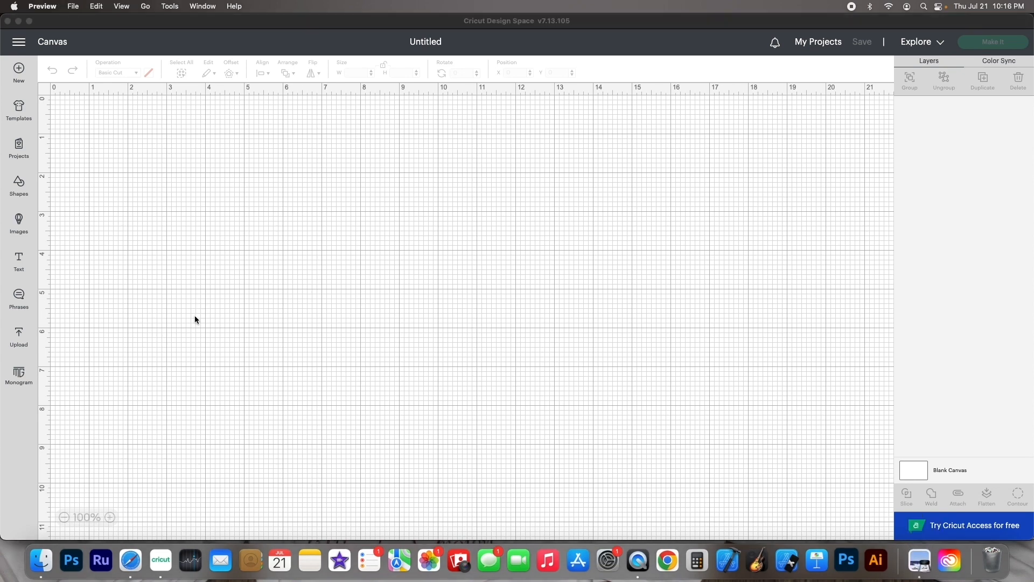
pyautogui.click(19, 342)
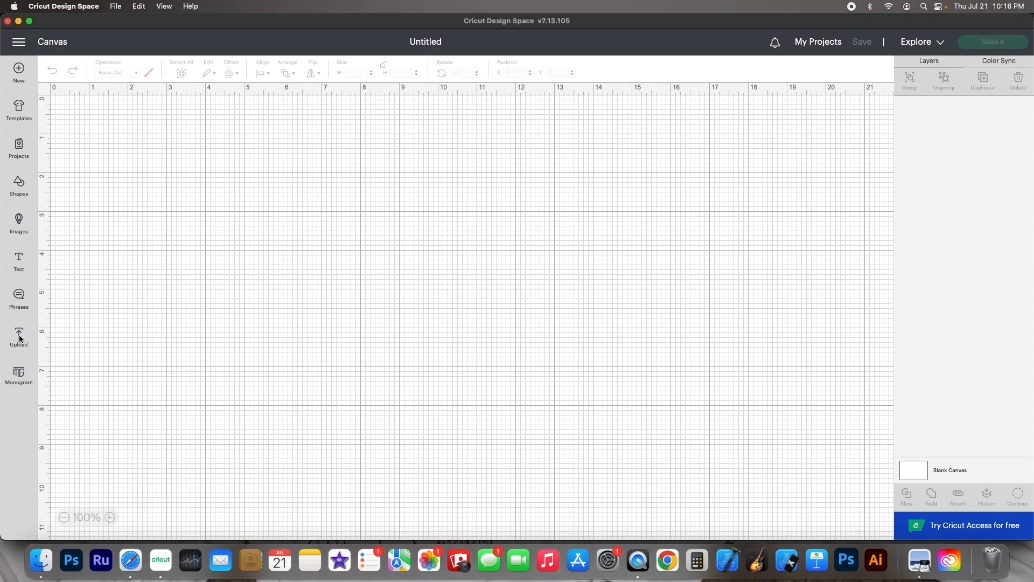
pyautogui.click(19, 339)
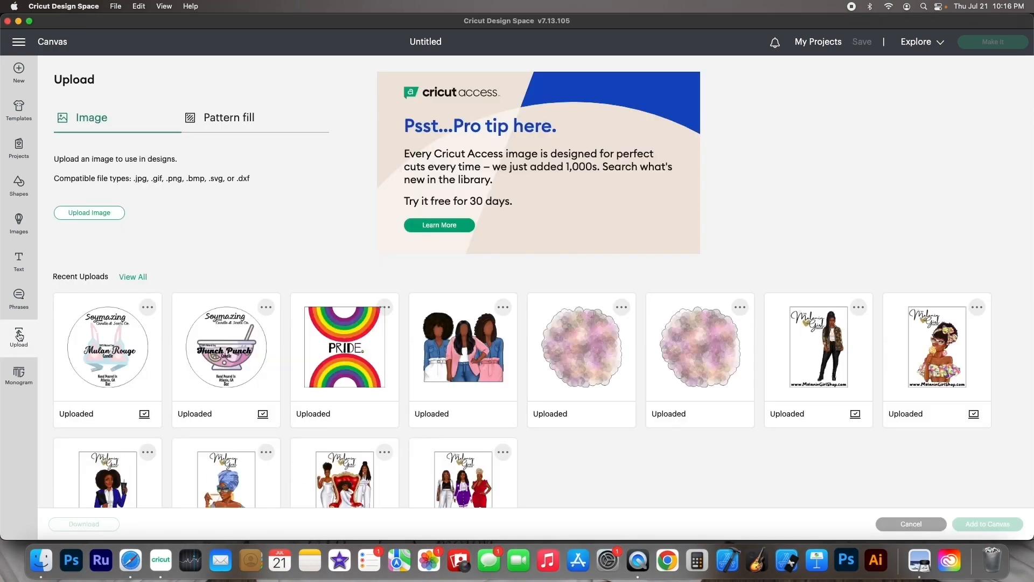
pyautogui.click(76, 212)
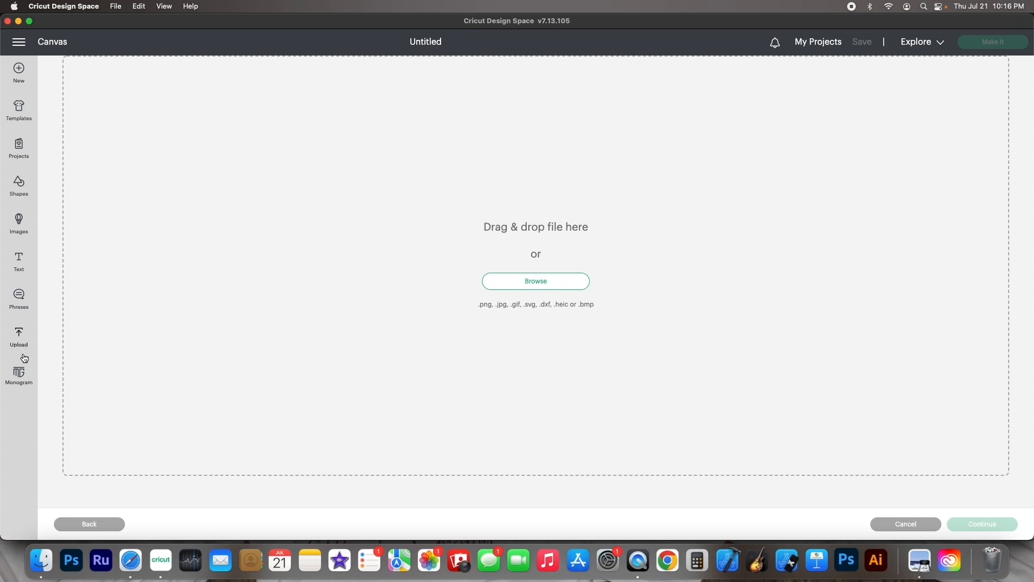
pyautogui.moveTo(369, 24); pyautogui.dragTo(369, 100)
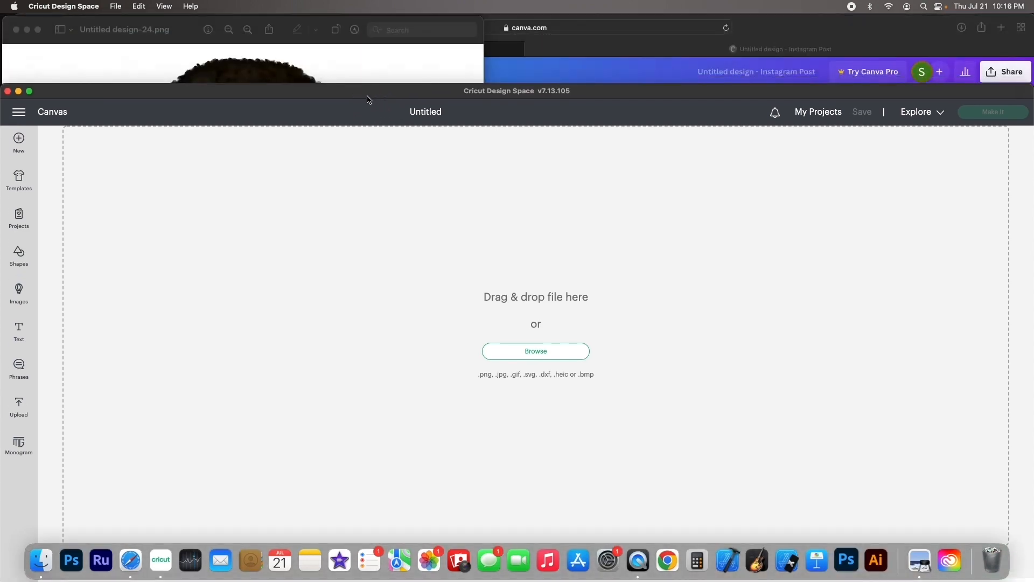
pyautogui.click(173, 30)
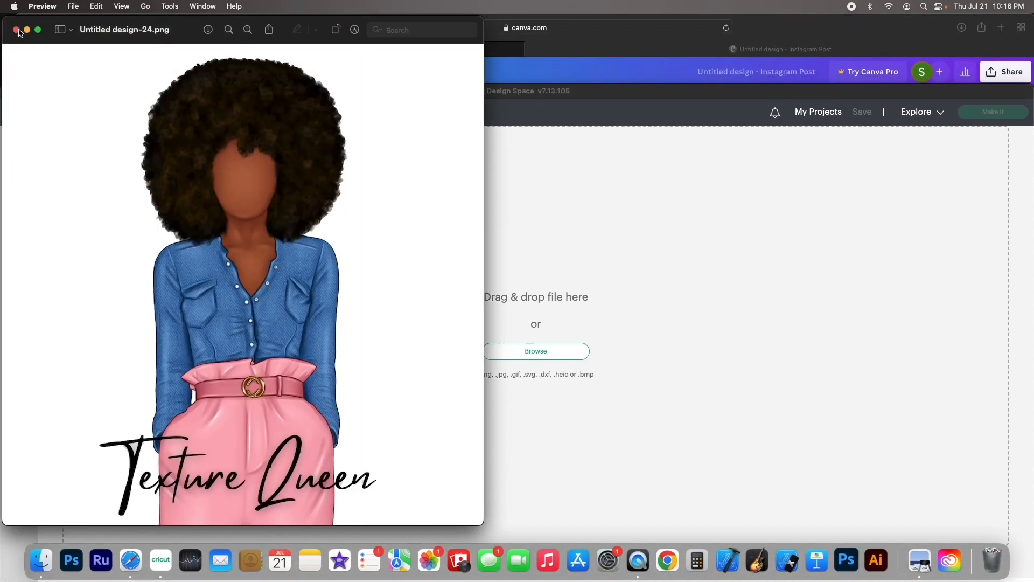
pyautogui.click(516, 162)
pyautogui.click(520, 68)
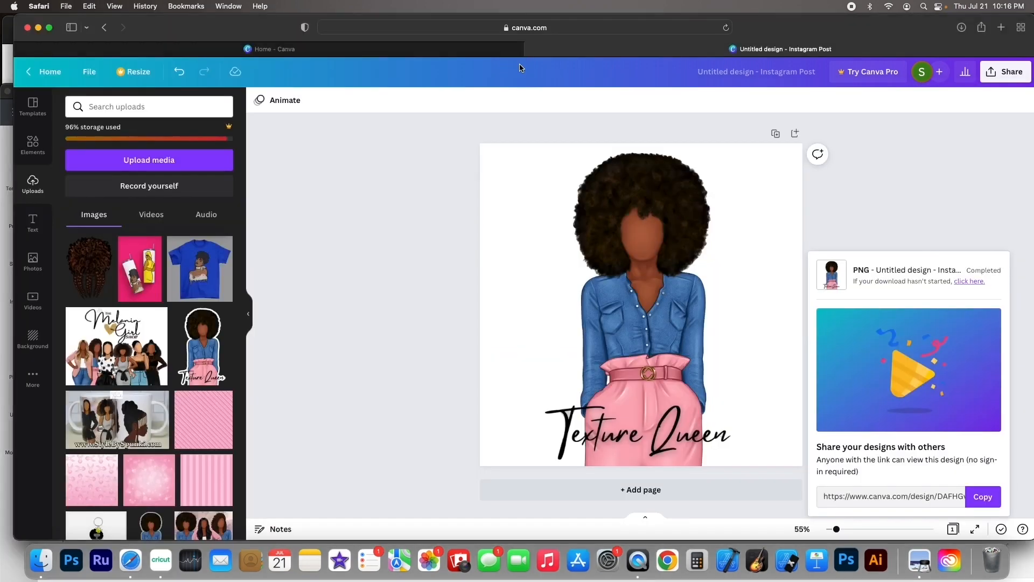
pyautogui.moveTo(782, 27)
pyautogui.mouseDown()
pyautogui.moveTo(778, 140)
pyautogui.moveTo(769, 30)
pyautogui.mouseUp()
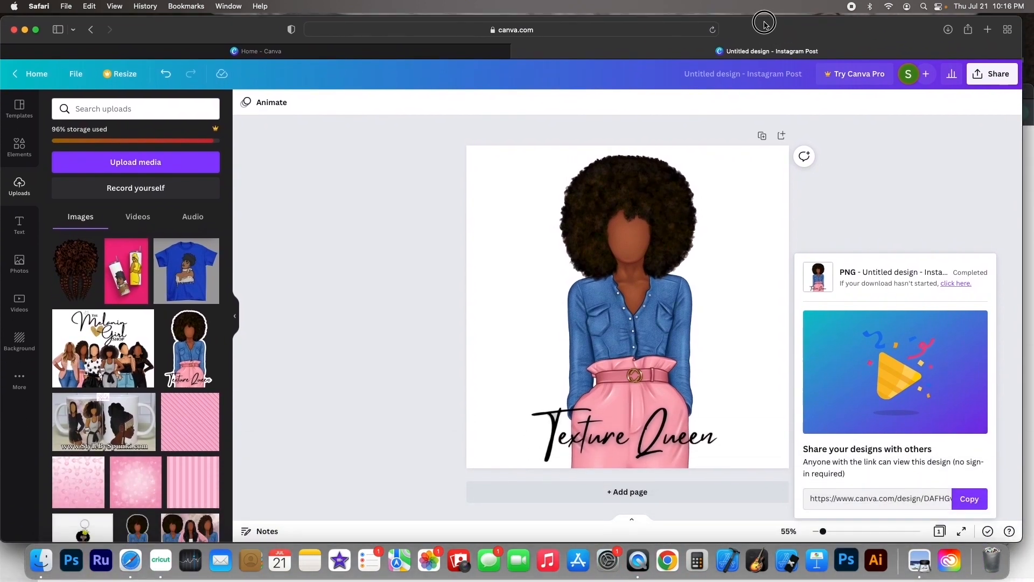
# Reveal the downloaded Untitled design-24.png in Finder from the browser's downloads list
pyautogui.click(949, 31)
pyautogui.click(948, 31)
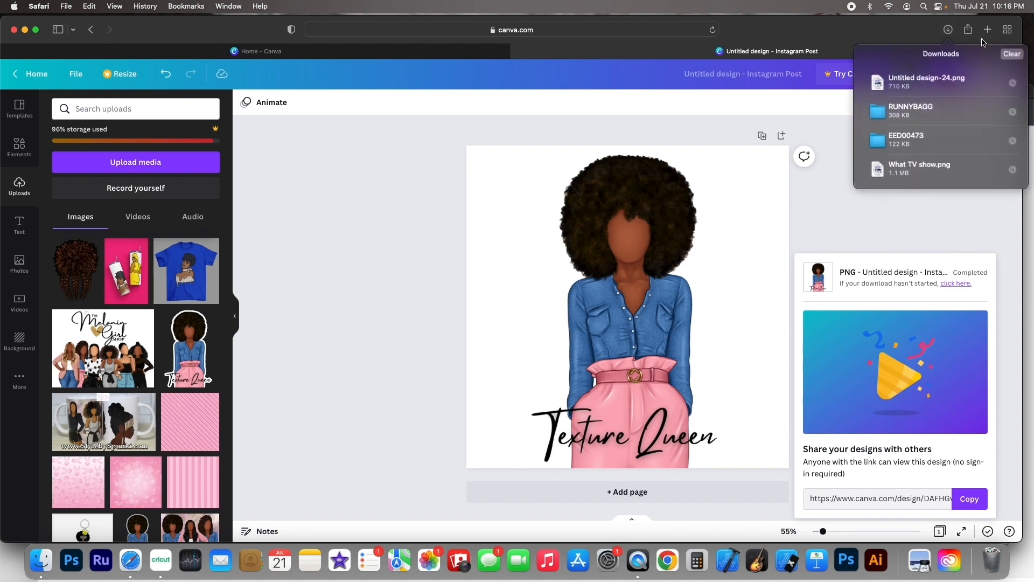
pyautogui.click(1013, 84)
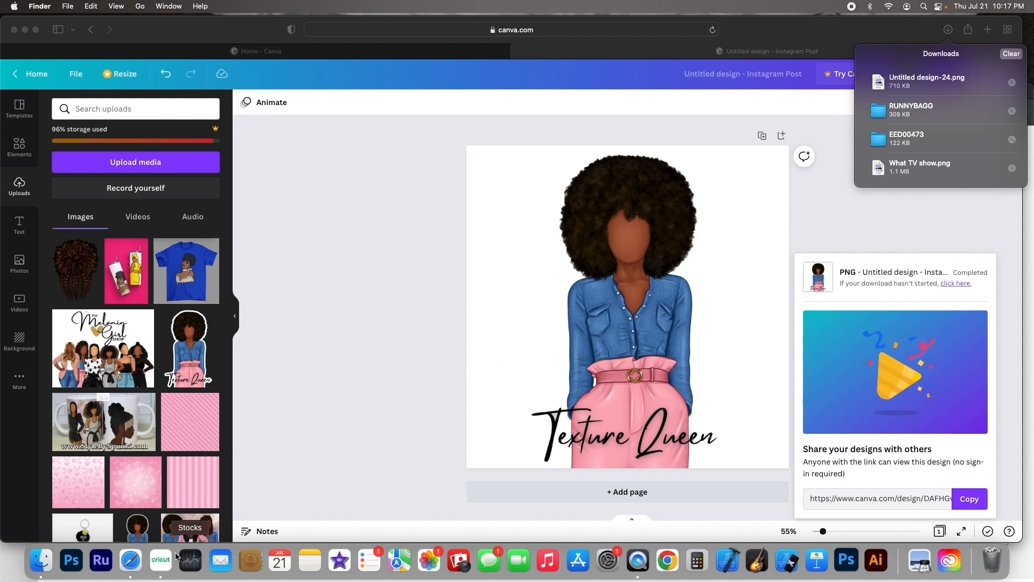
# Switch back to Cricut Design Space and browse all previously uploaded images
pyautogui.click(160, 560)
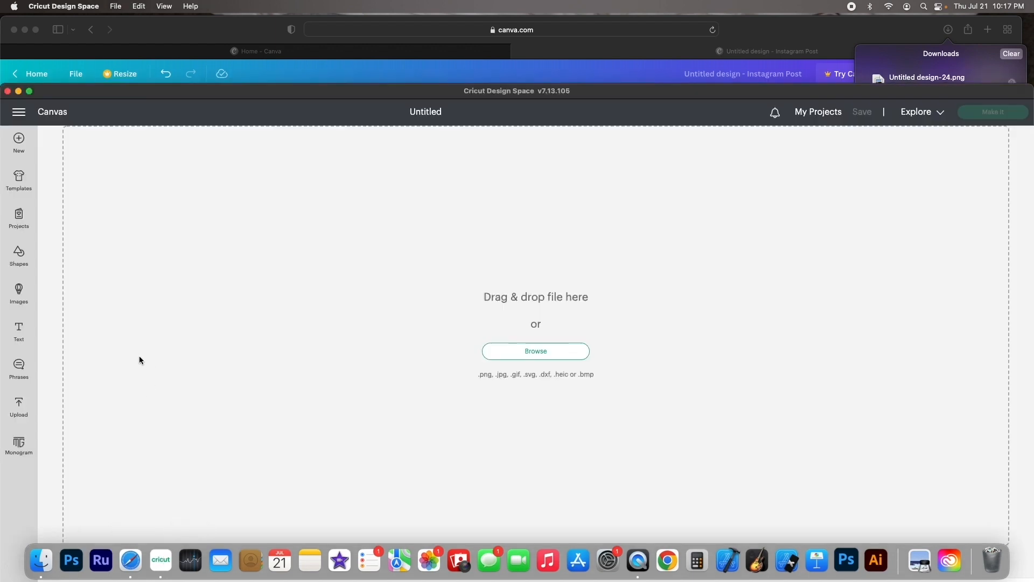
pyautogui.click(20, 408)
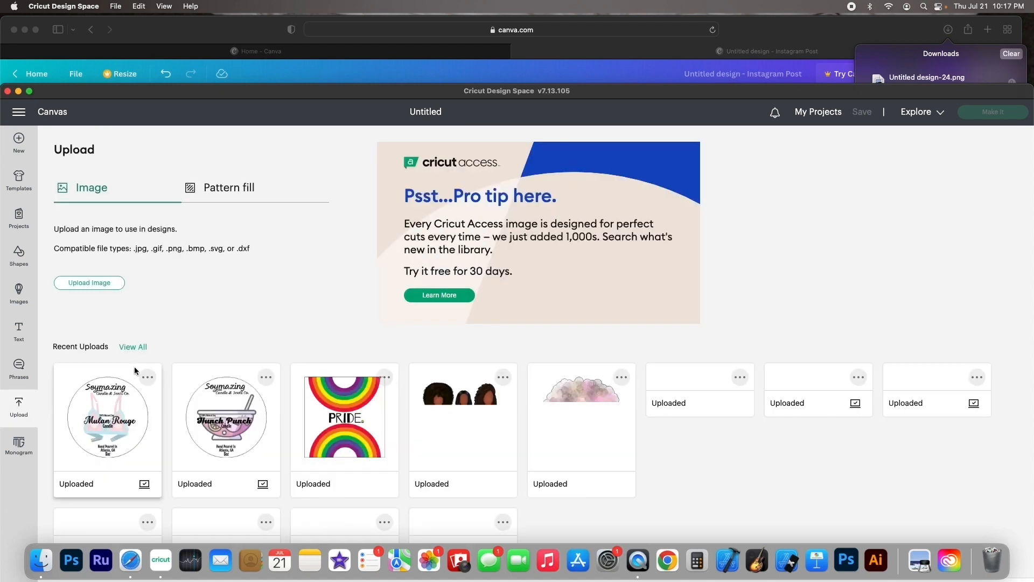
pyautogui.click(133, 347)
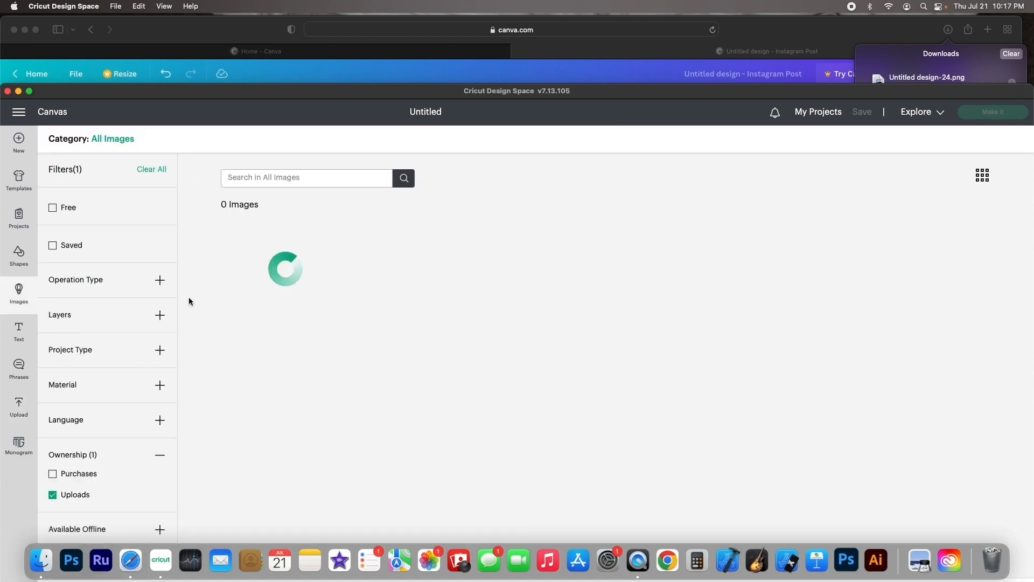
pyautogui.scroll(-5, 272, 322)
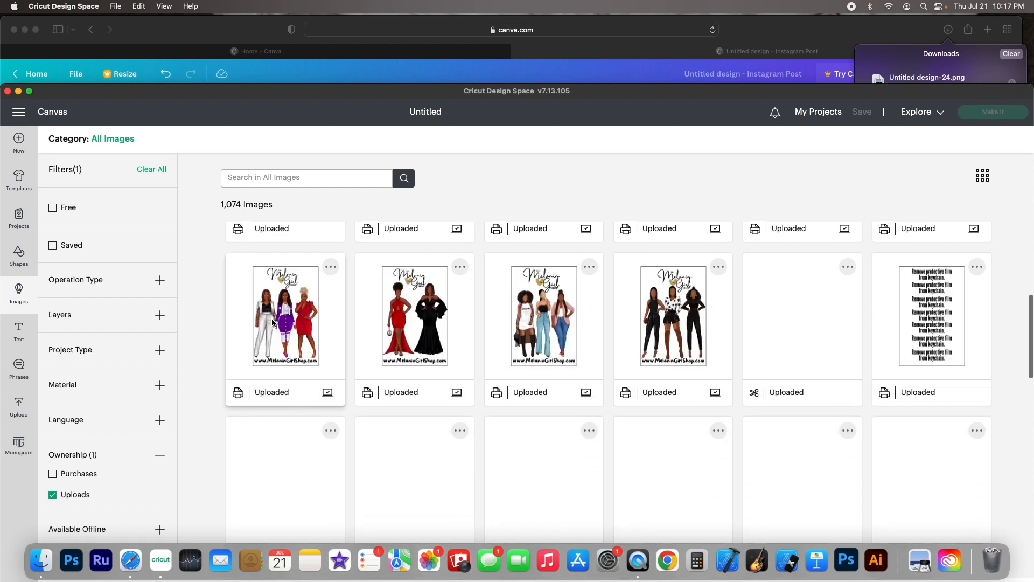
pyautogui.scroll(-7, 272, 322)
pyautogui.scroll(-15, 272, 319)
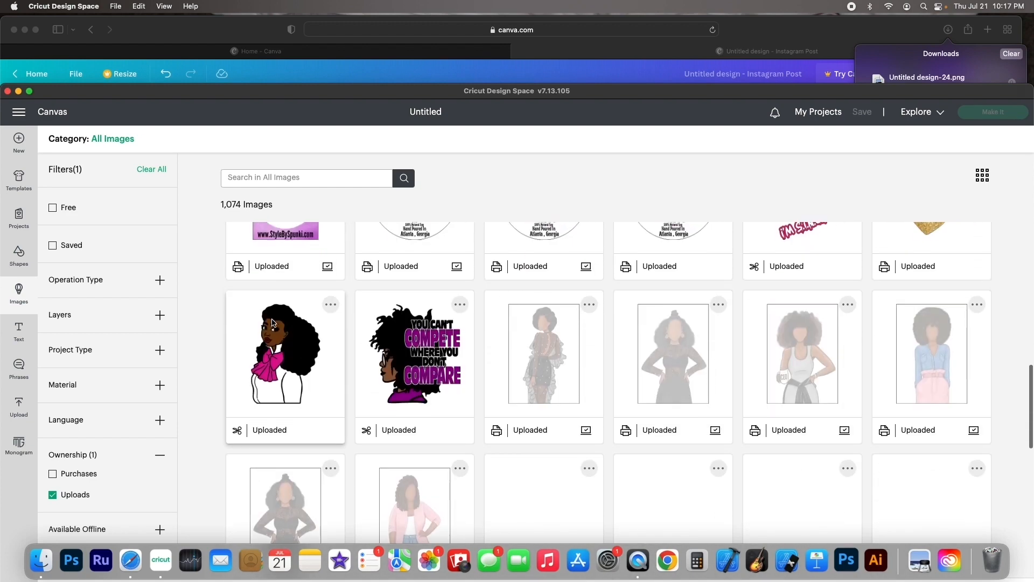
pyautogui.scroll(-12, 271, 319)
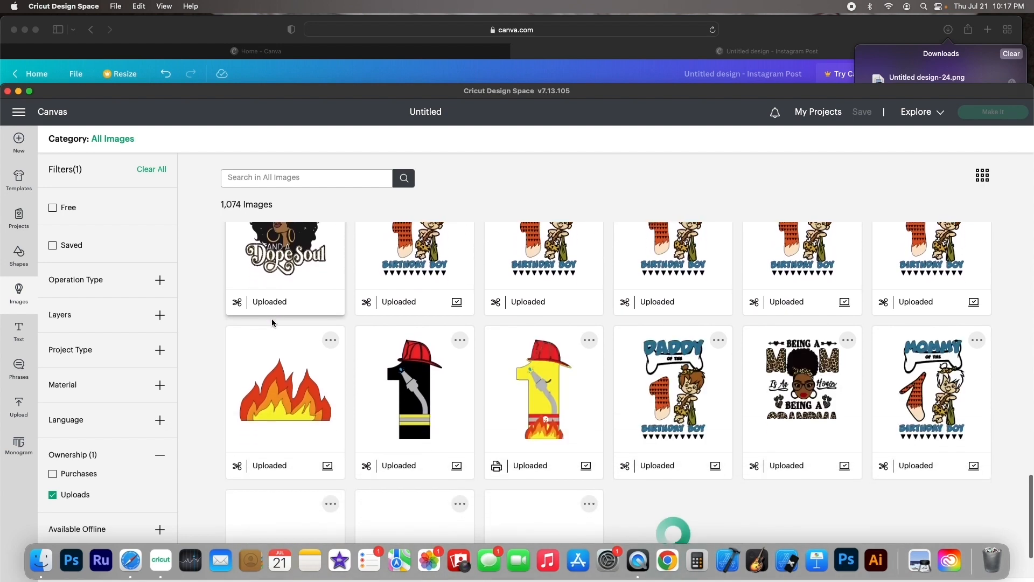
pyautogui.scroll(-14, 272, 322)
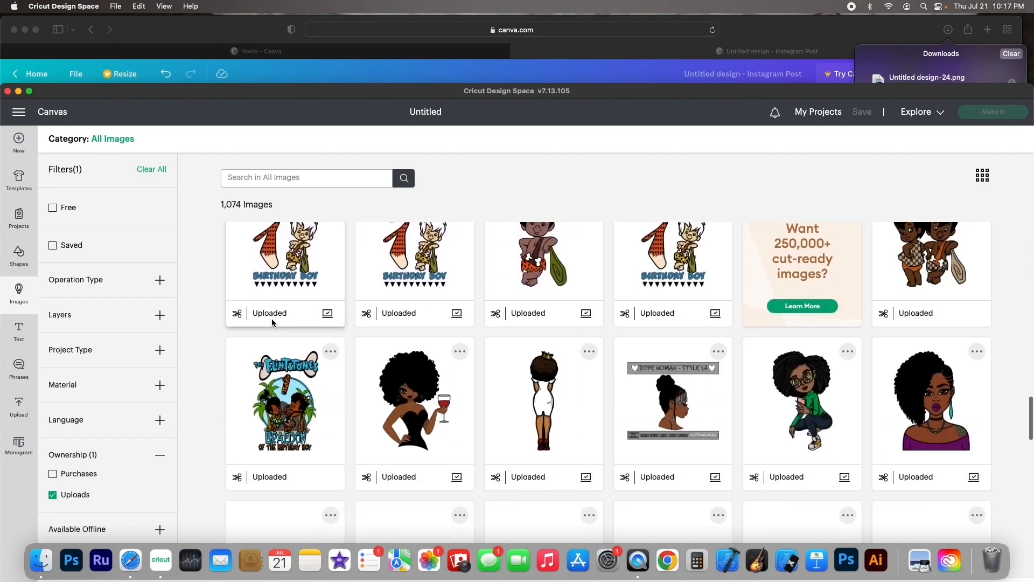
pyautogui.click(299, 380)
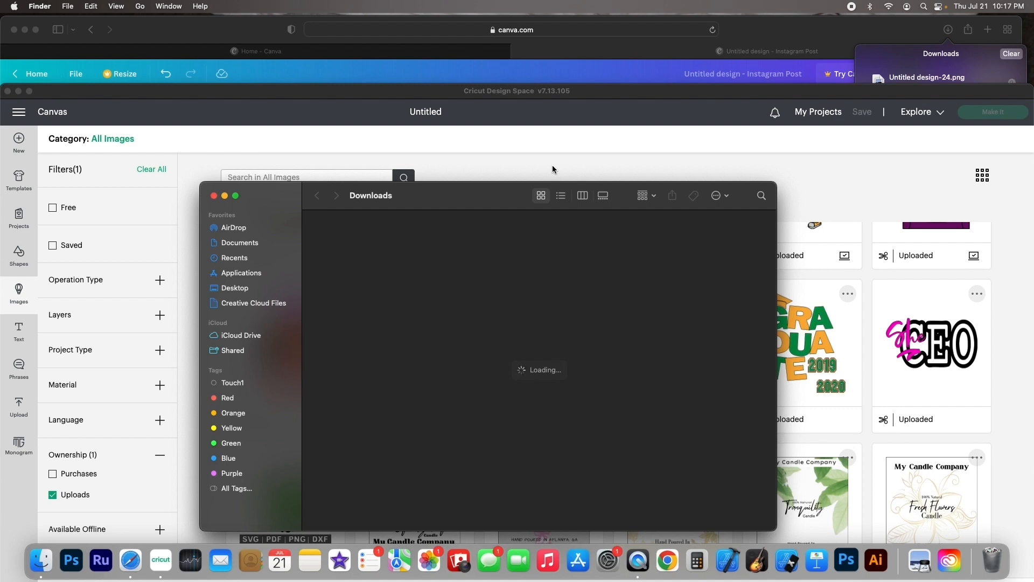
pyautogui.click(552, 170)
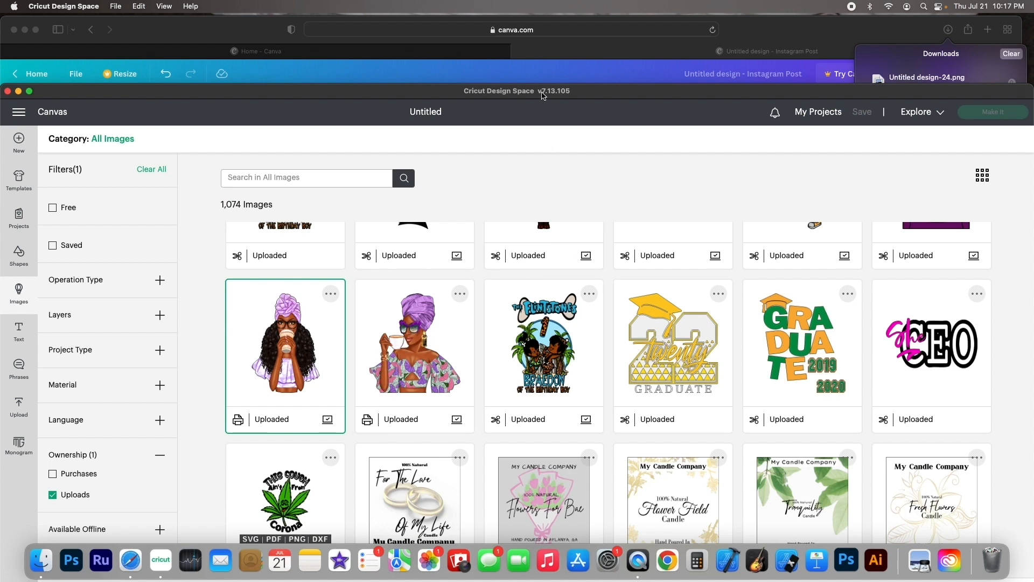
# Add the selected lavender coffee girl upload to the canvas
pyautogui.moveTo(543, 90); pyautogui.dragTo(543, 6)
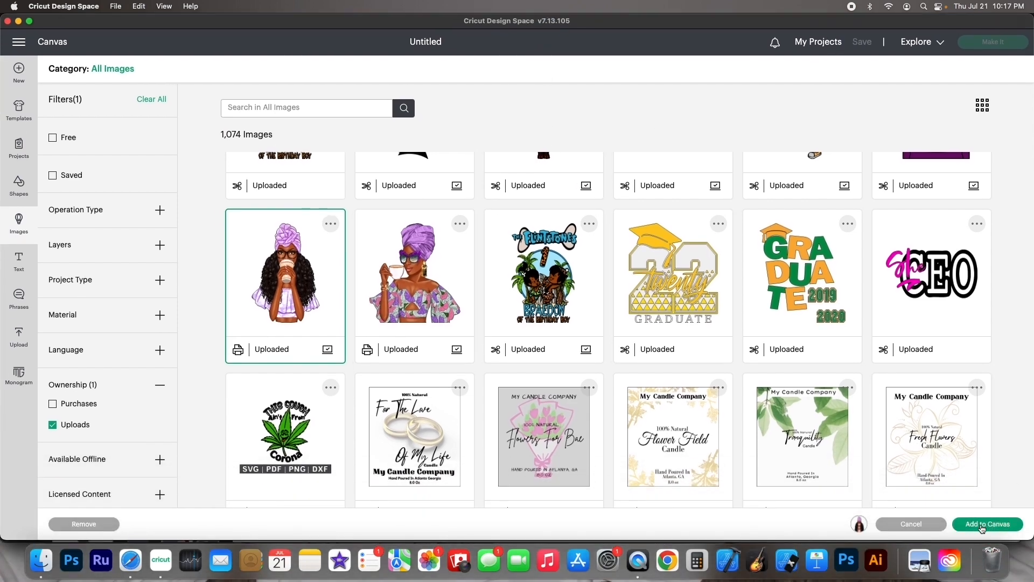
pyautogui.click(982, 525)
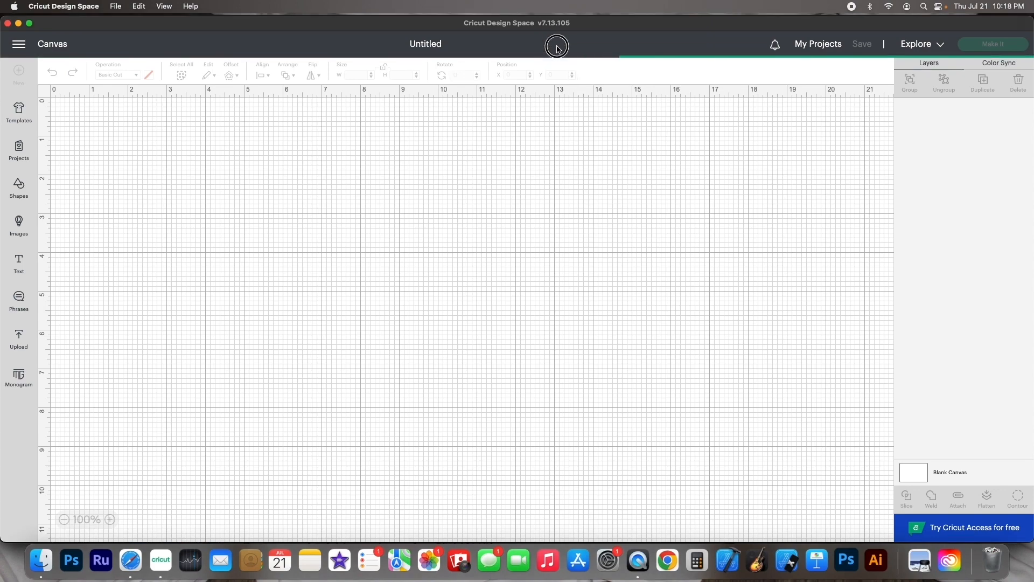
pyautogui.moveTo(557, 26); pyautogui.dragTo(554, 102)
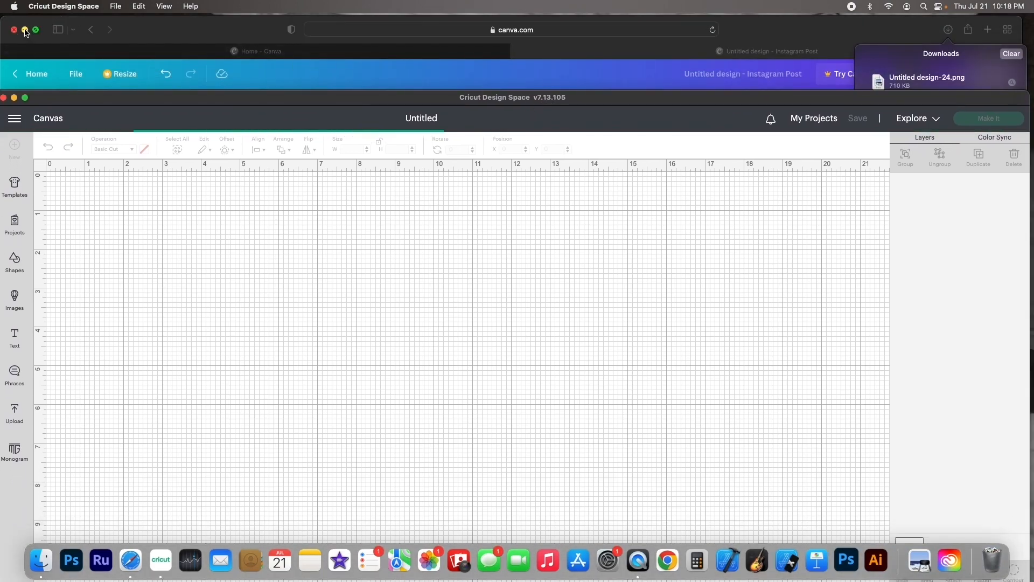
pyautogui.moveTo(163, 27); pyautogui.dragTo(164, 111)
pyautogui.click(116, 96)
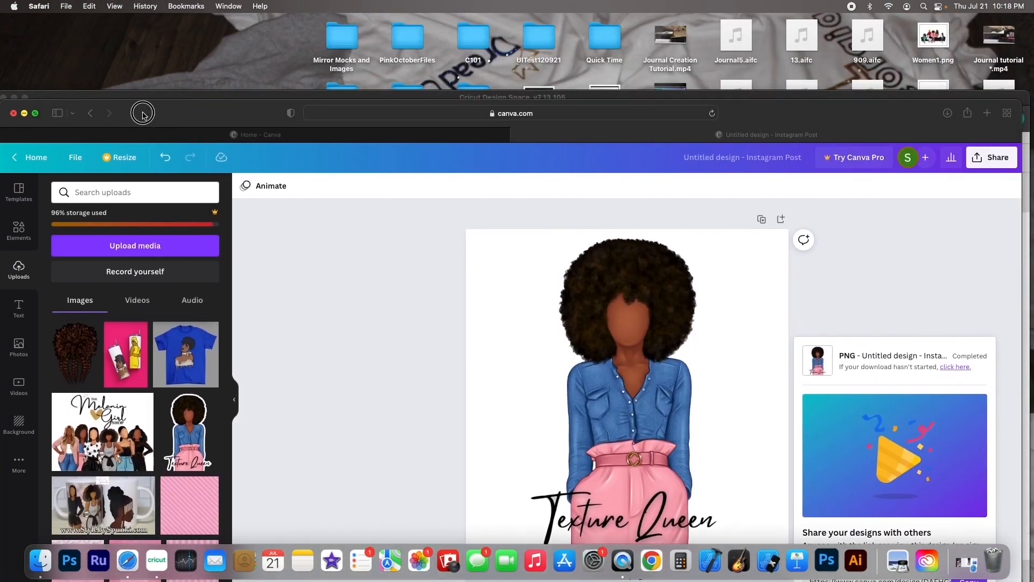
pyautogui.moveTo(150, 97); pyautogui.dragTo(217, 8)
pyautogui.click(386, 240)
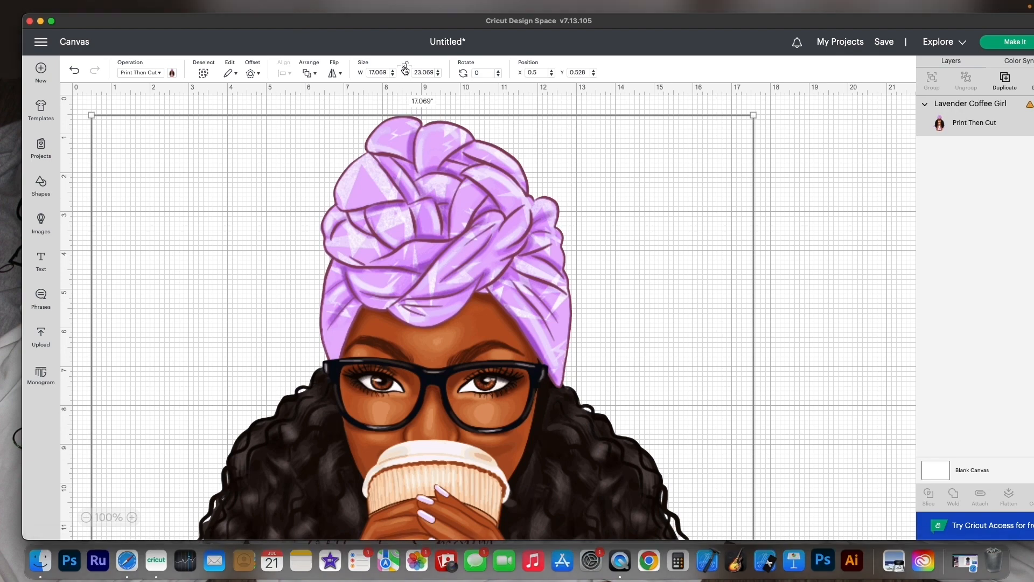
# Unlock the proportions and resize the coffee girl image to 2.25 in wide and 3 in high
pyautogui.hotkey('ctrl', 'Up')
pyautogui.click(505, 119)
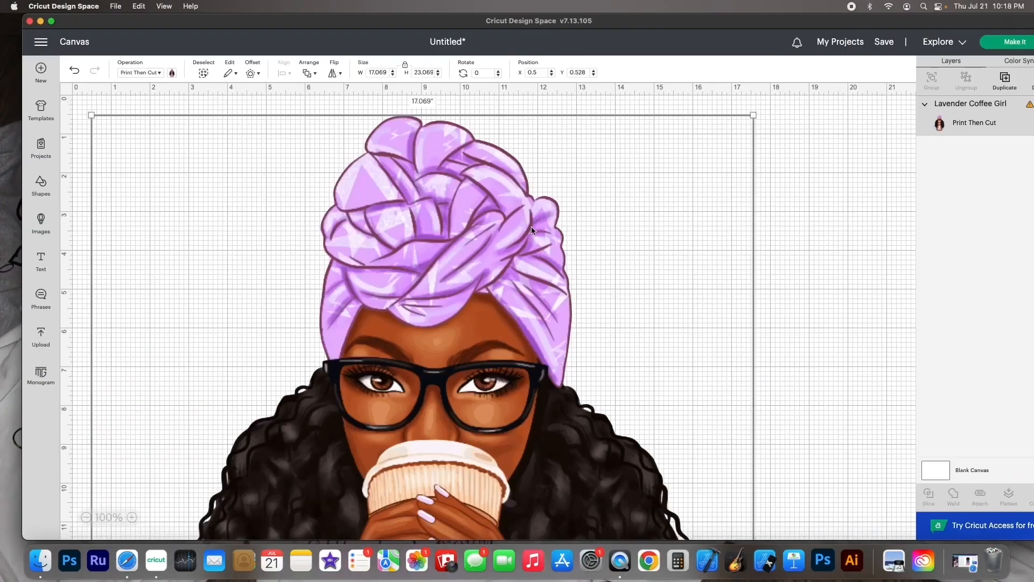
pyautogui.click(406, 67)
pyautogui.click(385, 75)
pyautogui.write('2.25')
pyautogui.click(419, 72)
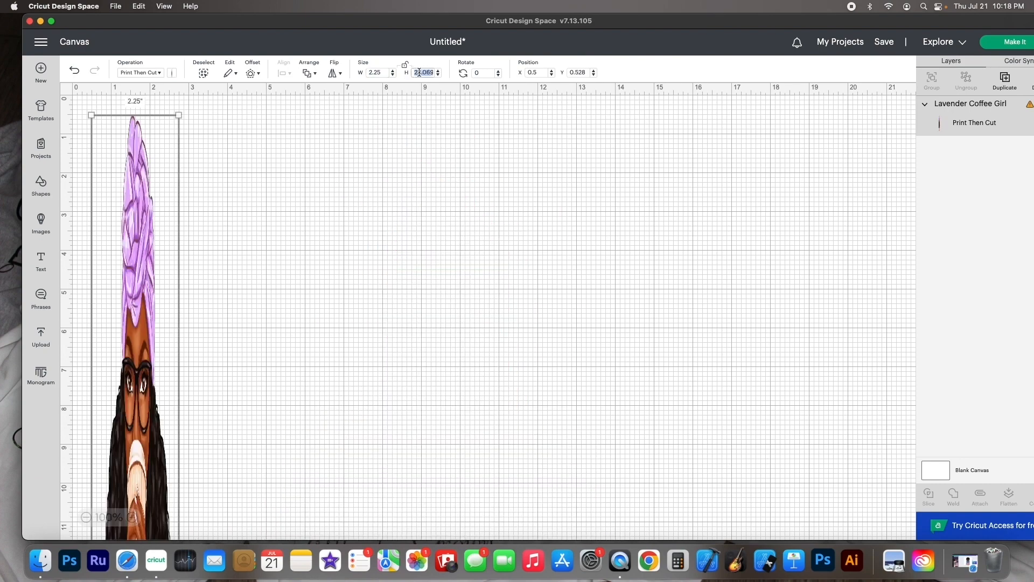
pyautogui.write('3')
pyautogui.press('Return')
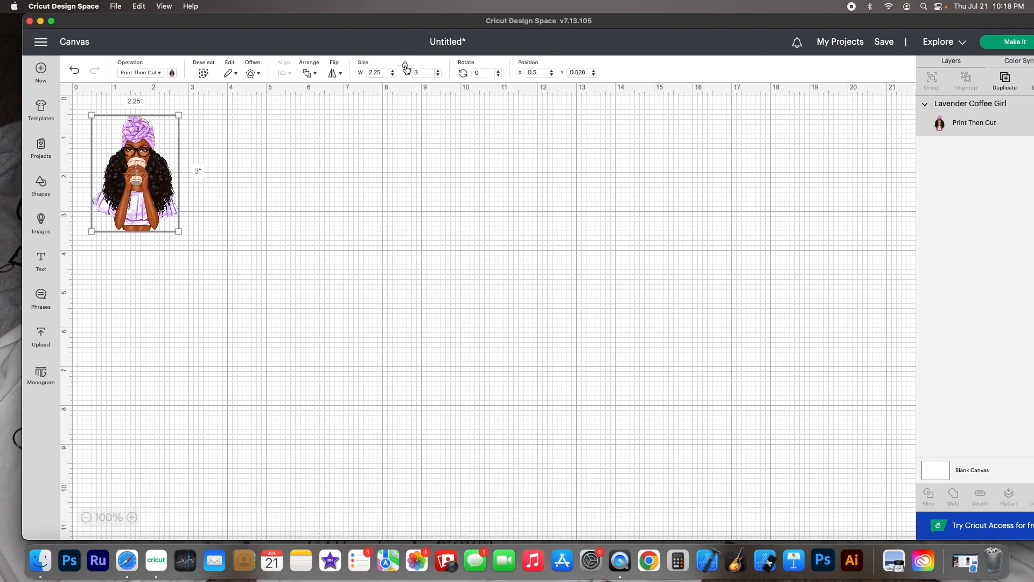
# Shift the image to X 1 in and add a 0.097 in offset with rounded corners around it
pyautogui.hscroll(1, 323, 97)
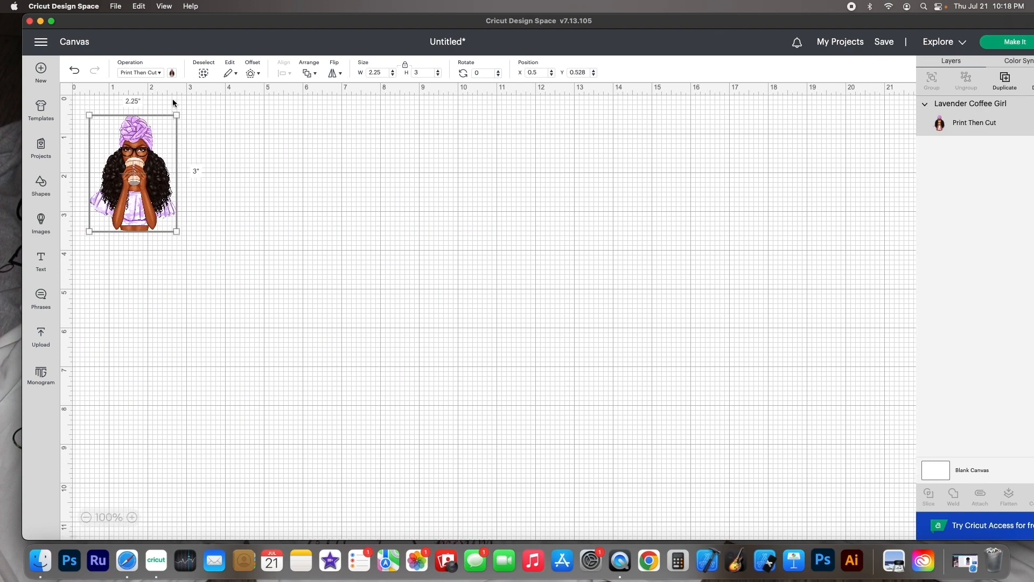
pyautogui.moveTo(133, 179); pyautogui.dragTo(150, 179)
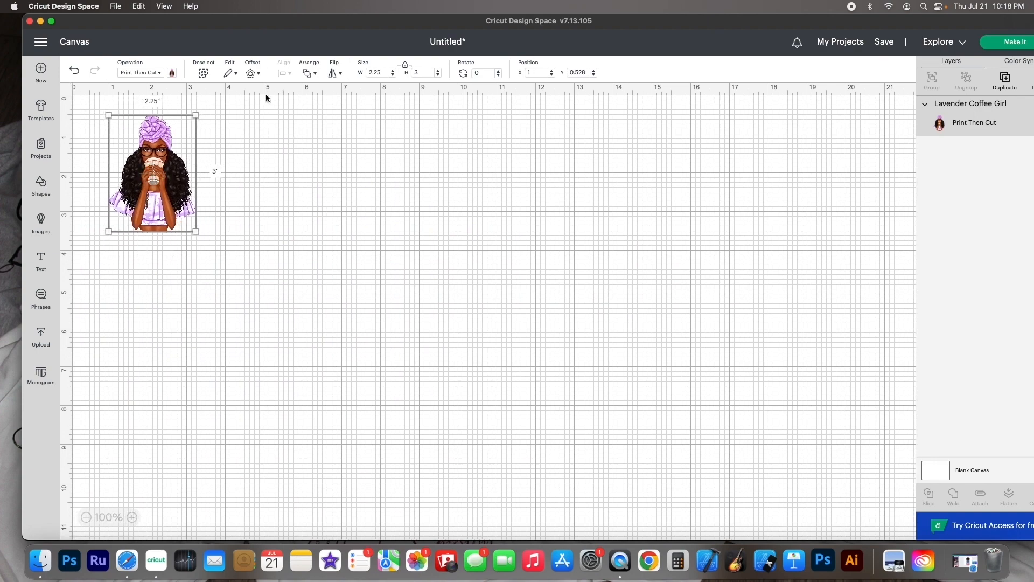
pyautogui.click(252, 73)
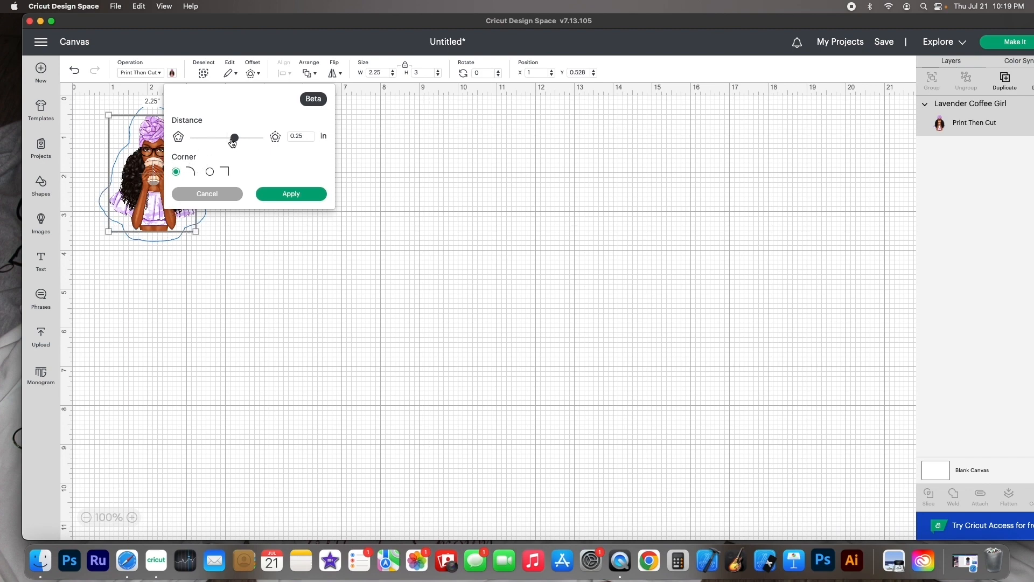
pyautogui.moveTo(235, 141); pyautogui.dragTo(231, 142)
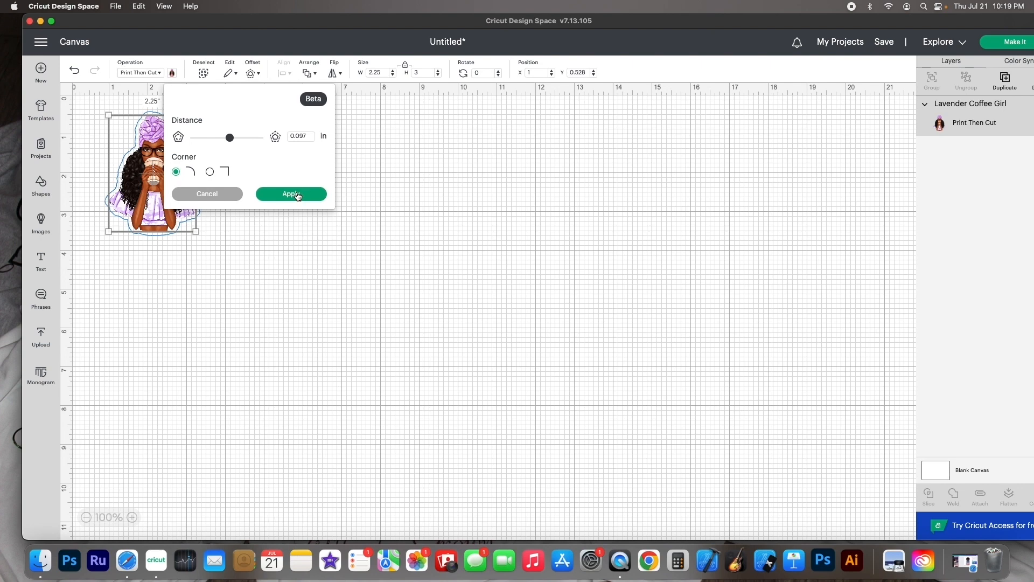
pyautogui.click(298, 195)
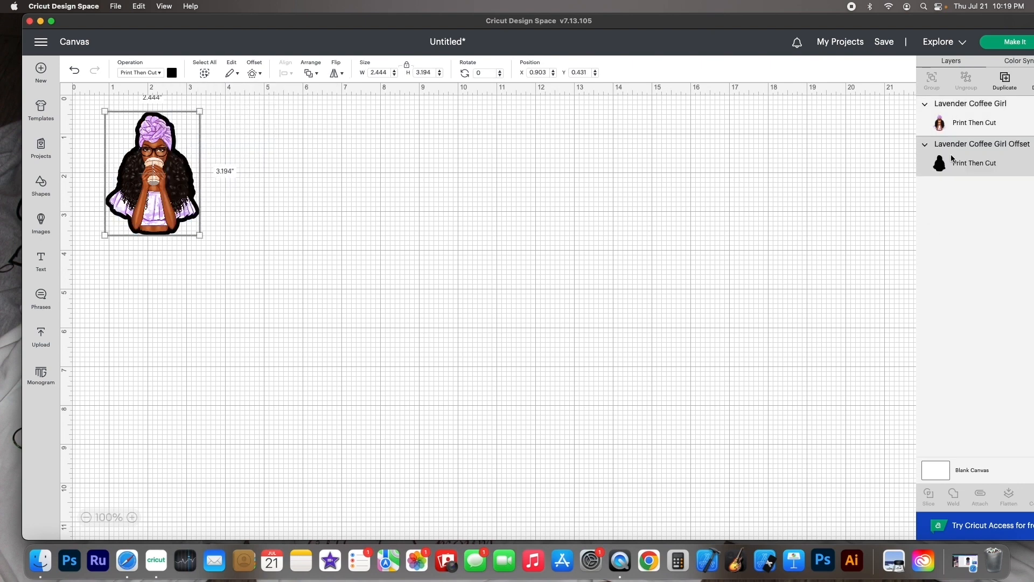
# Colour the offset white and flatten it together with the image into one print-then-cut layer
pyautogui.click(173, 73)
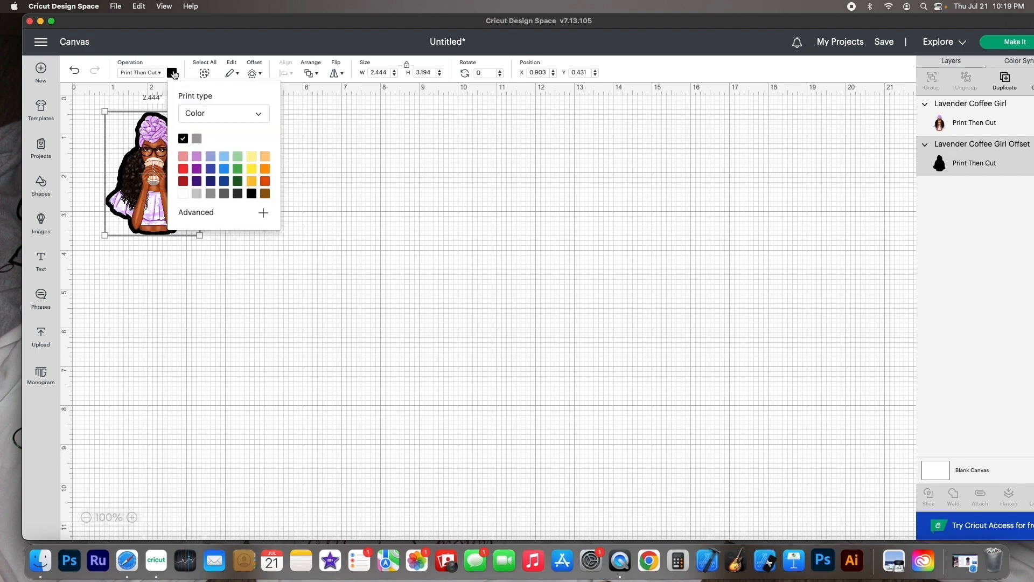
pyautogui.click(182, 197)
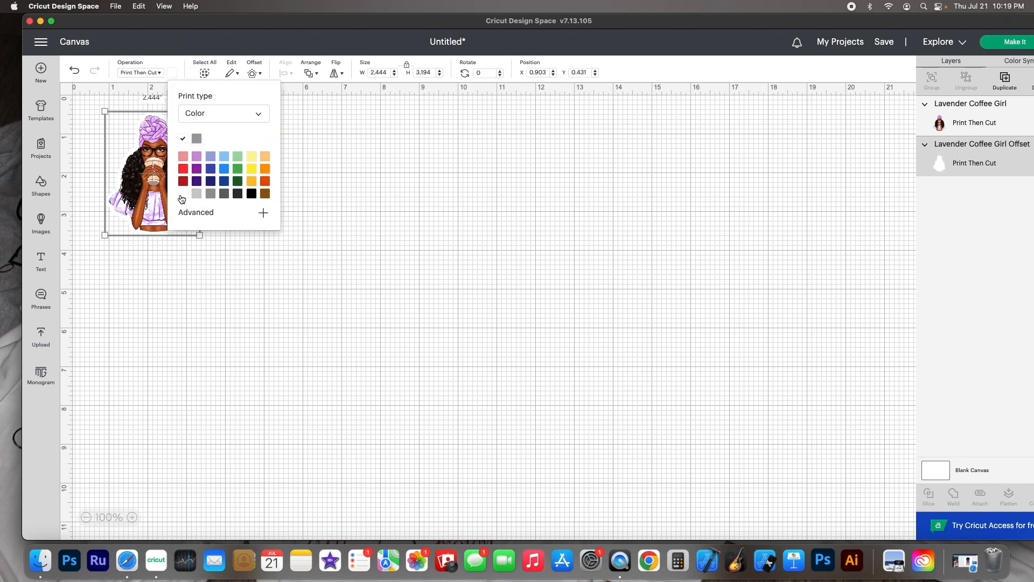
pyautogui.click(401, 191)
pyautogui.moveTo(356, 173); pyautogui.dragTo(51, 209)
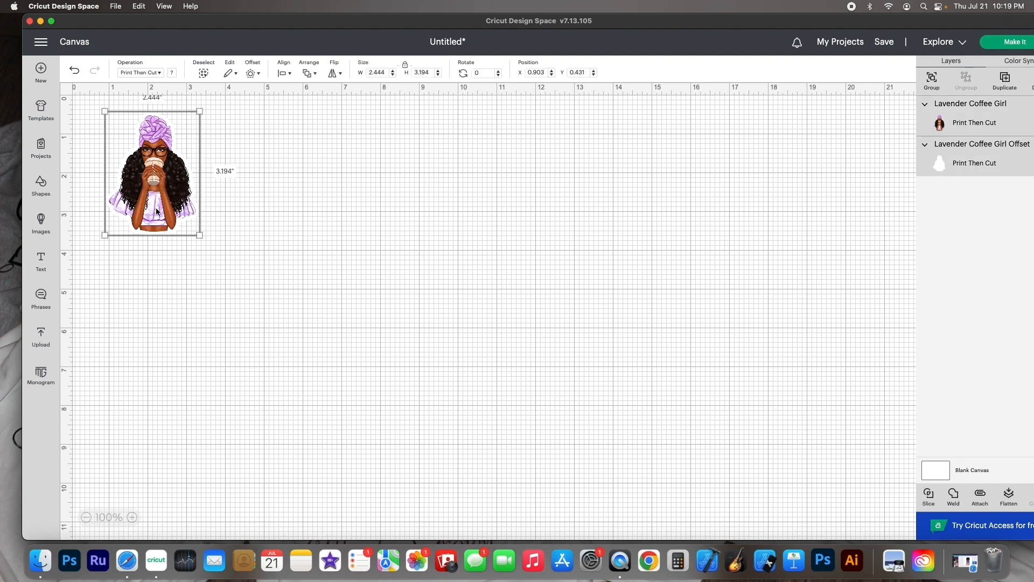
pyautogui.click(1009, 497)
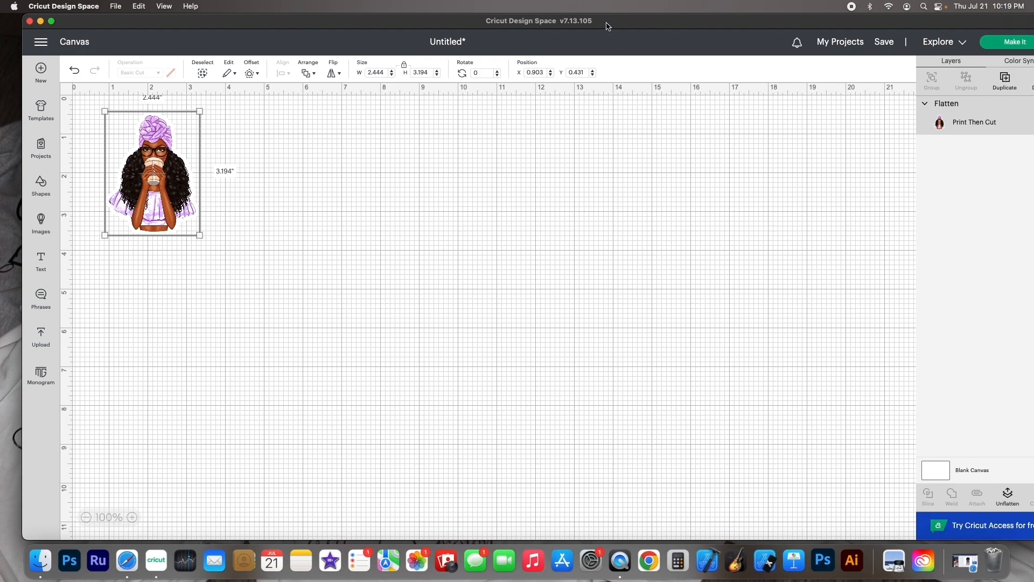
# Upload Untitled design-24.png by dropping it from the Finder Downloads folder onto the upload page
pyautogui.moveTo(608, 25); pyautogui.dragTo(585, 271)
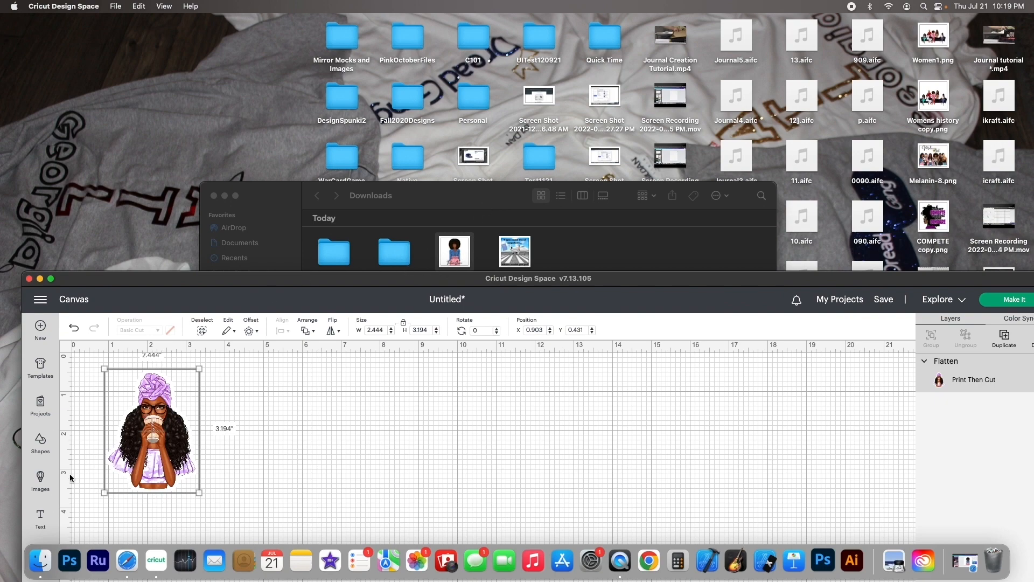
pyautogui.moveTo(121, 280); pyautogui.dragTo(139, 23)
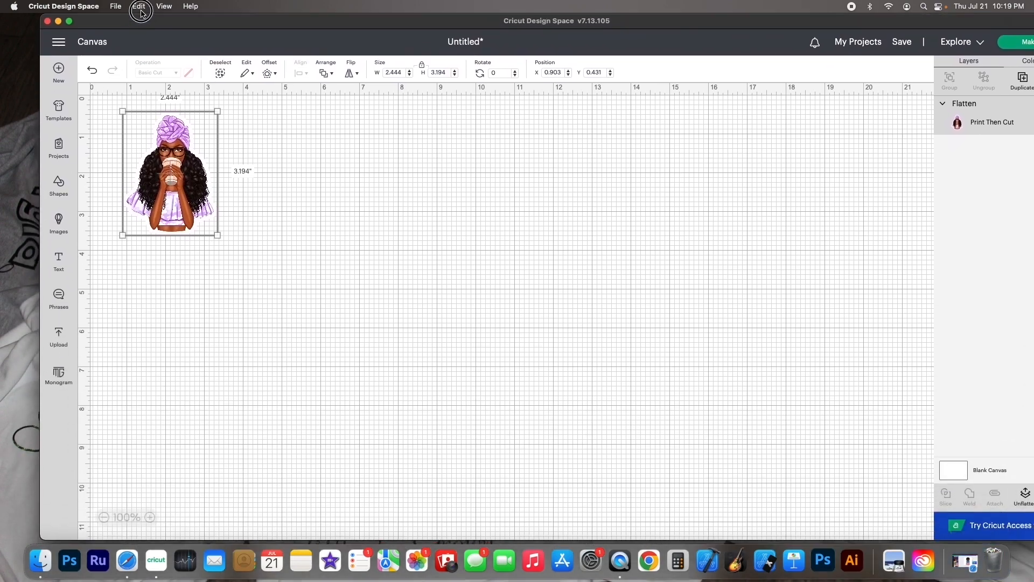
pyautogui.click(59, 339)
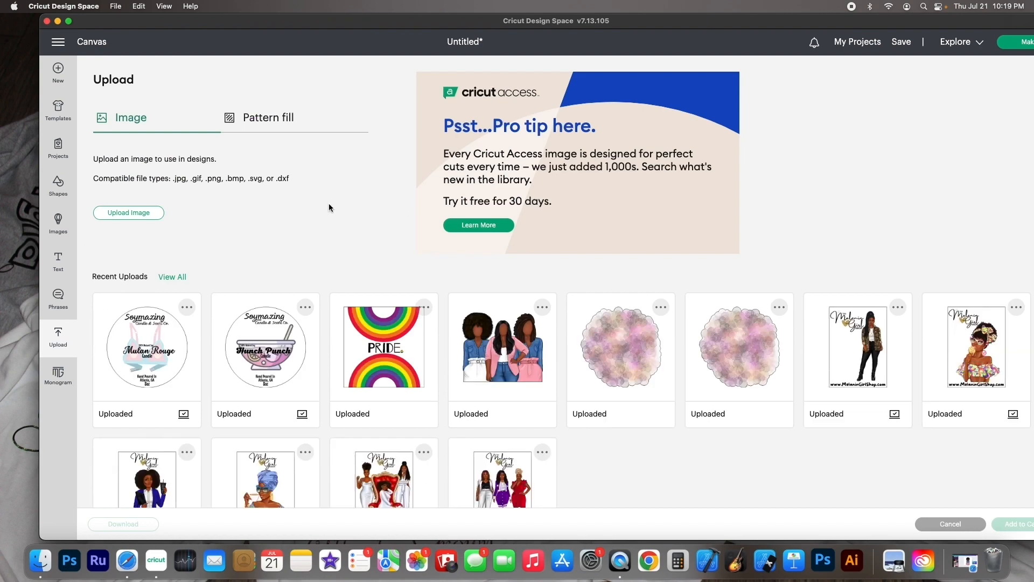
pyautogui.click(131, 211)
pyautogui.moveTo(376, 19); pyautogui.dragTo(376, 216)
pyautogui.click(440, 201)
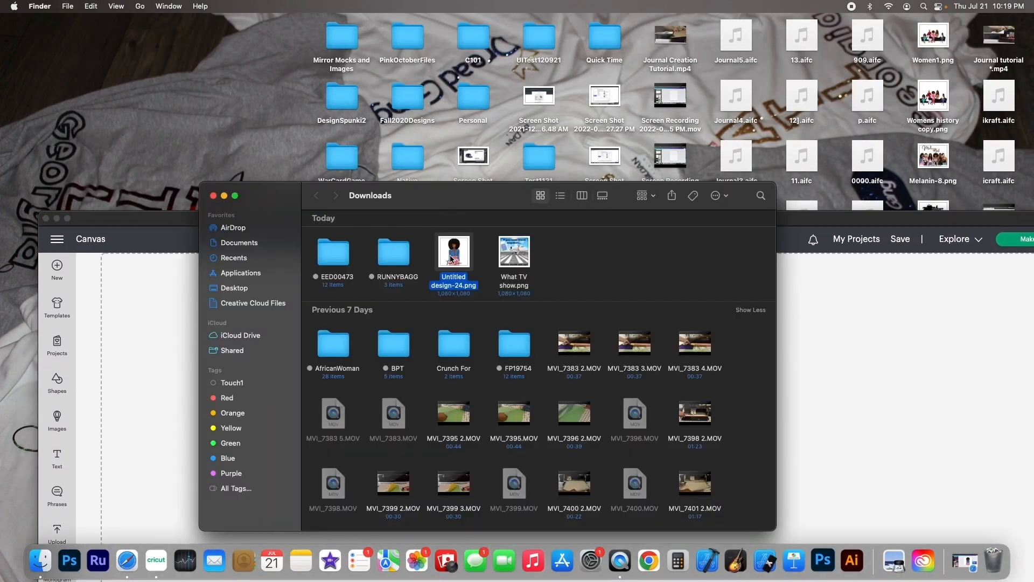
pyautogui.moveTo(452, 257); pyautogui.dragTo(884, 415)
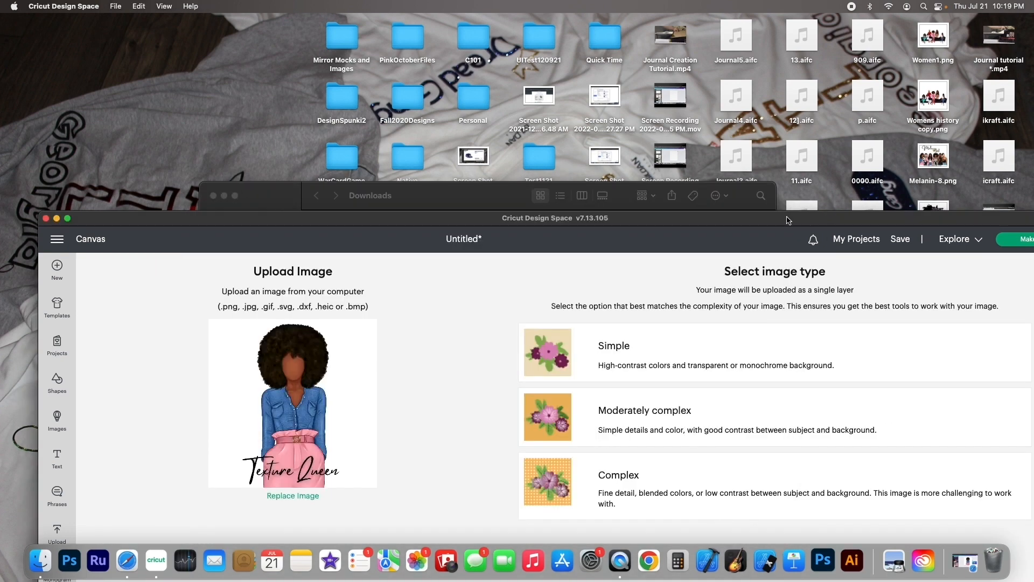
# Choose the Complex image type for the upload and continue
pyautogui.doubleClick(682, 219)
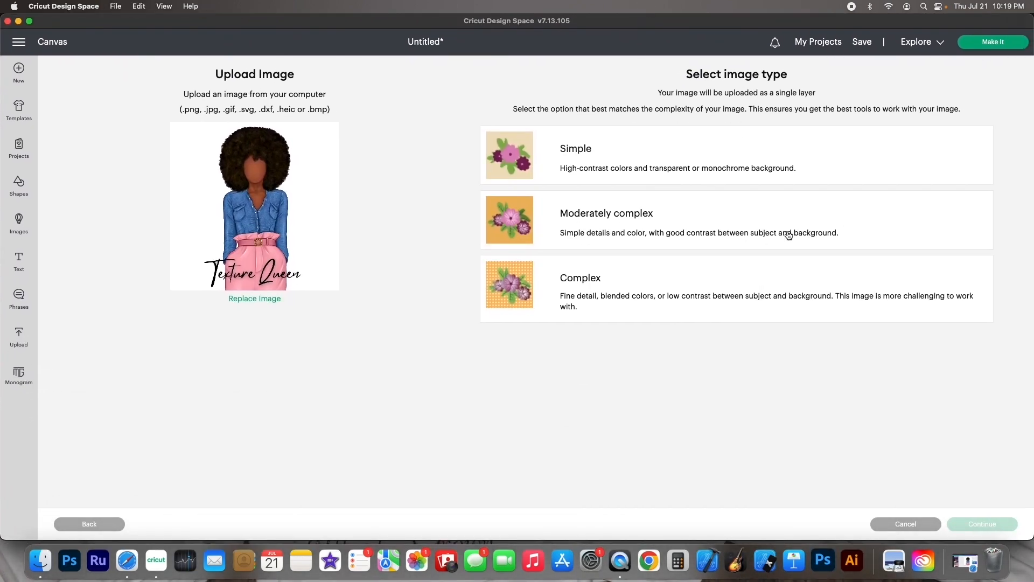
pyautogui.click(691, 286)
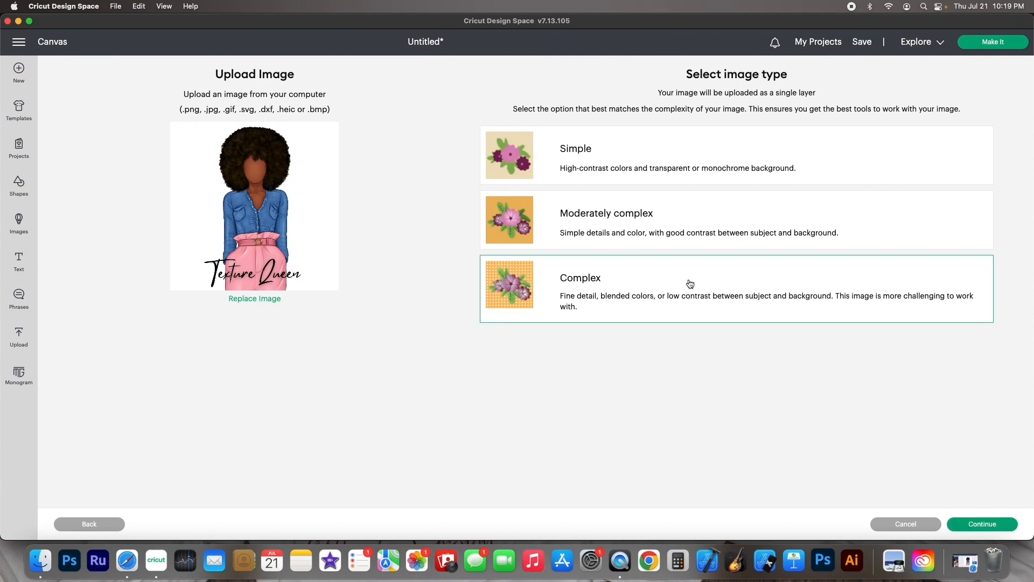
pyautogui.click(990, 526)
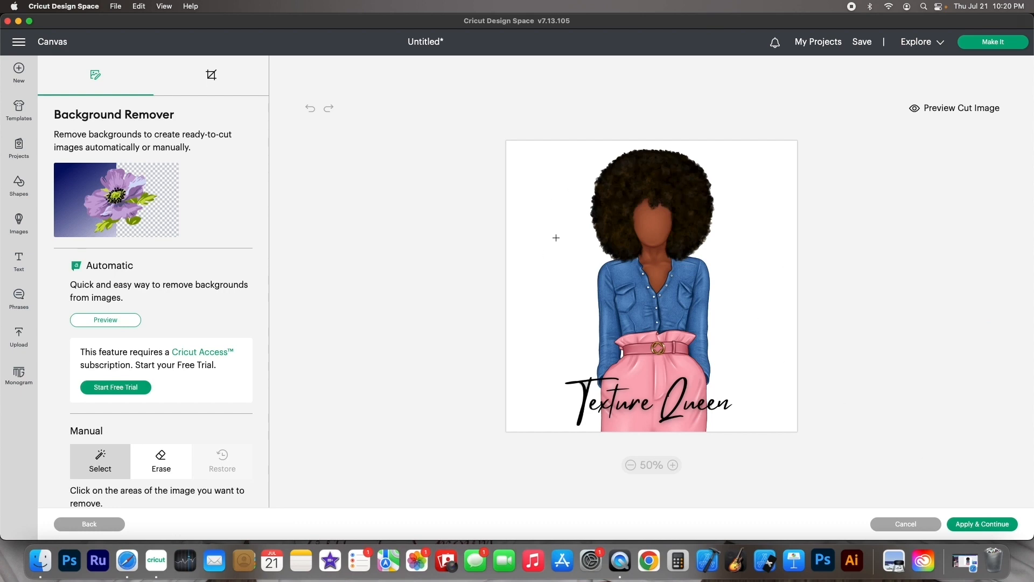
# Remove the white background manually by selecting it, and apply the change
pyautogui.click(746, 249)
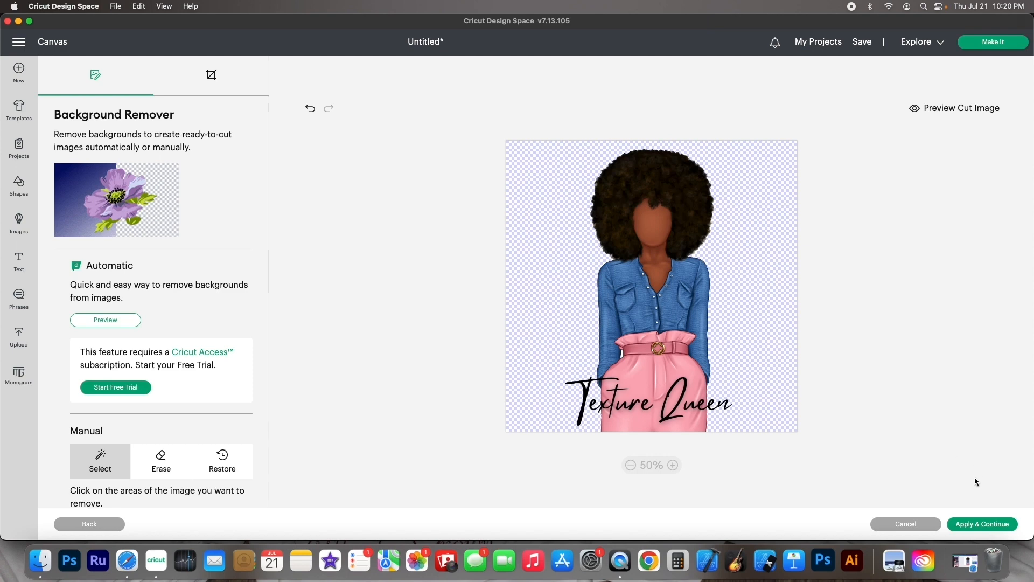
pyautogui.click(970, 528)
pyautogui.click(974, 523)
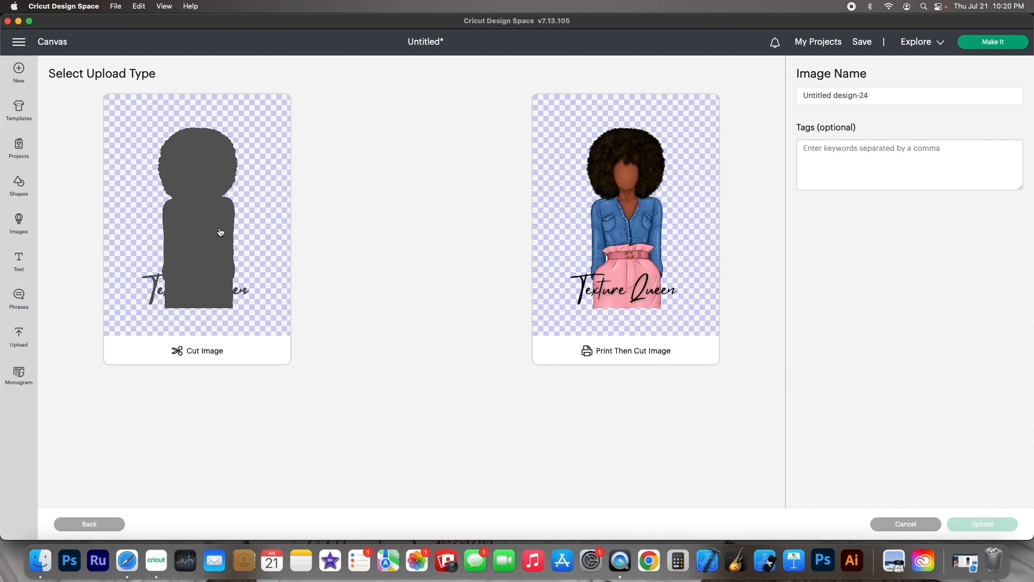
# Set the upload type to Print Then Cut Image, name it Texture Queen, and upload it
pyautogui.click(595, 271)
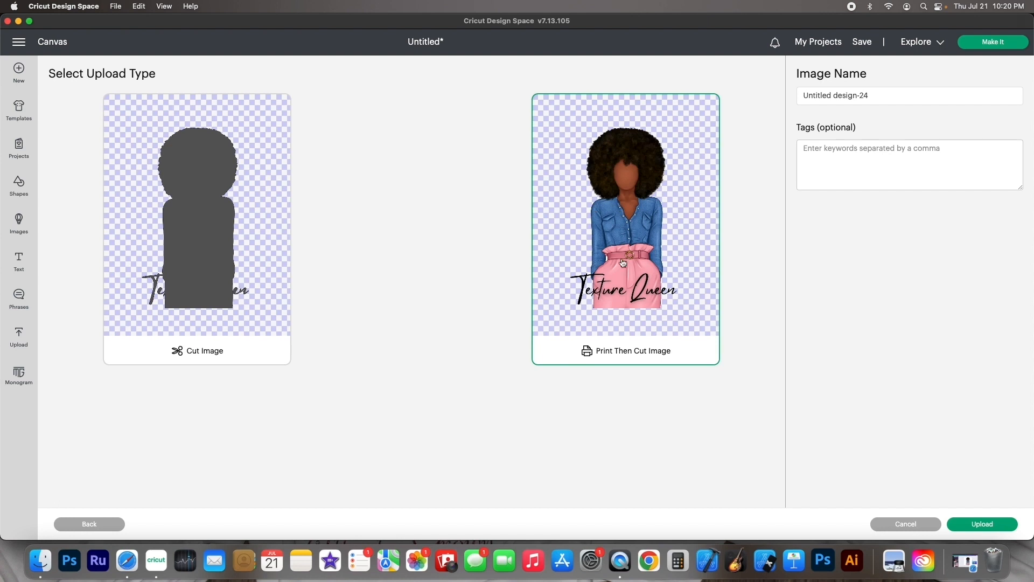
pyautogui.tripleClick(859, 92)
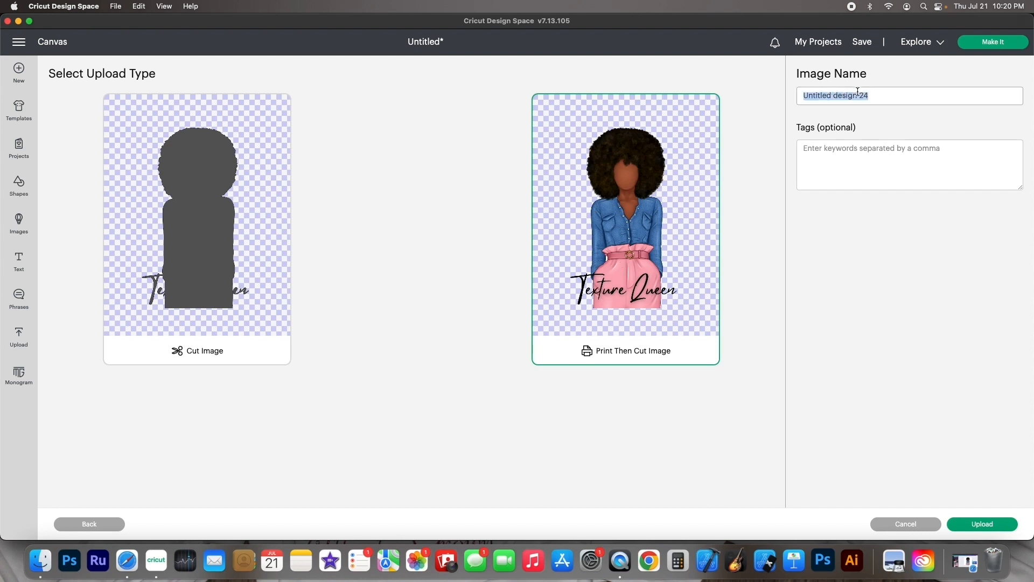
pyautogui.write('Texture Queen')
pyautogui.click(963, 523)
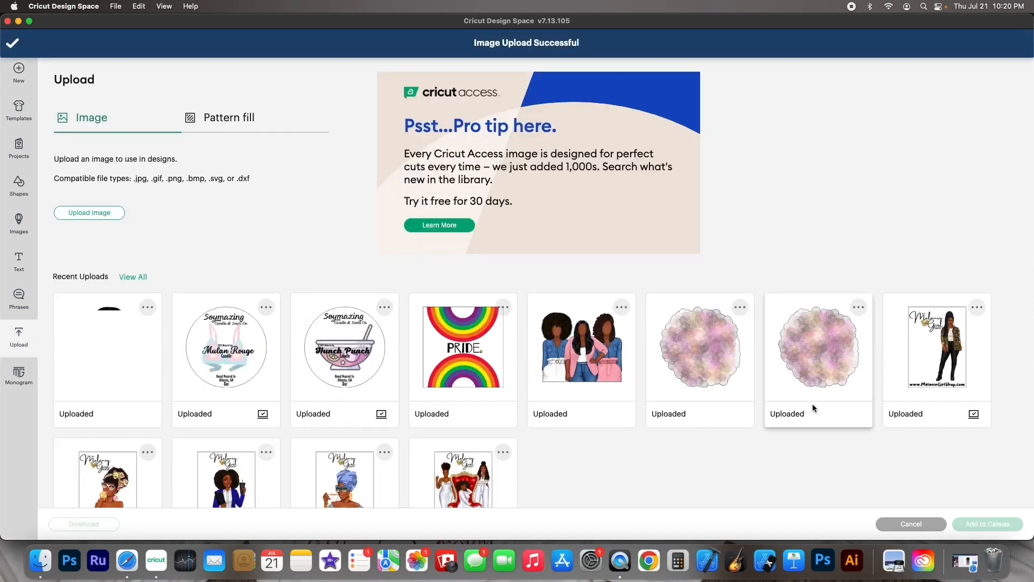
# Add the Texture Queen upload to the canvas and place it to the right of the coffee girl image
pyautogui.click(131, 356)
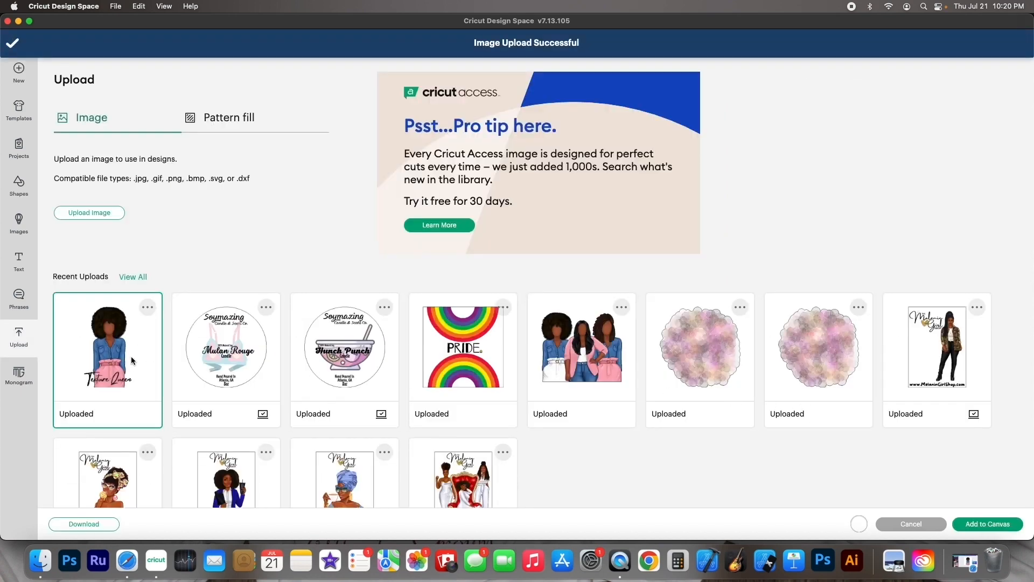
pyautogui.click(994, 528)
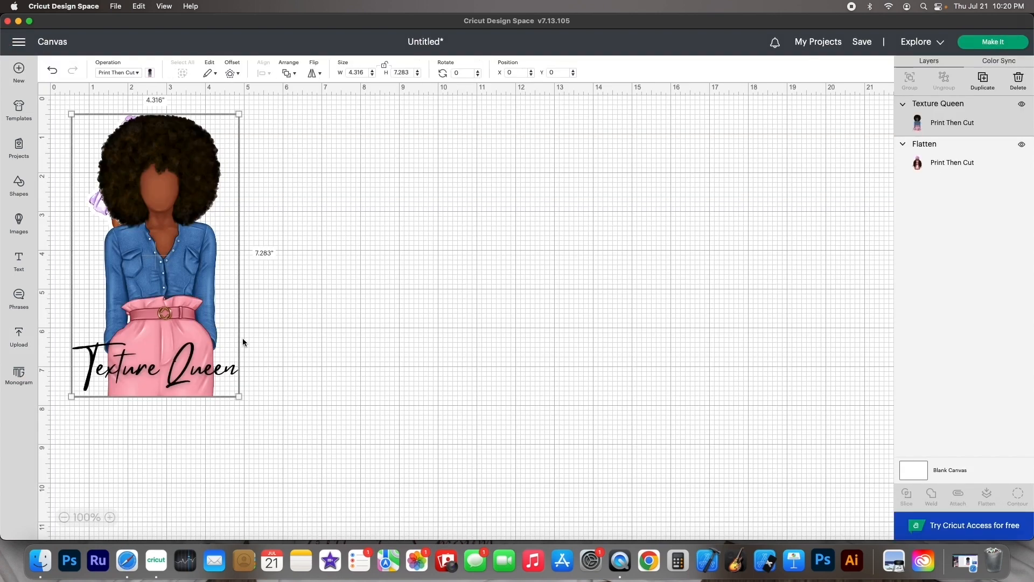
pyautogui.moveTo(220, 374); pyautogui.dragTo(417, 345)
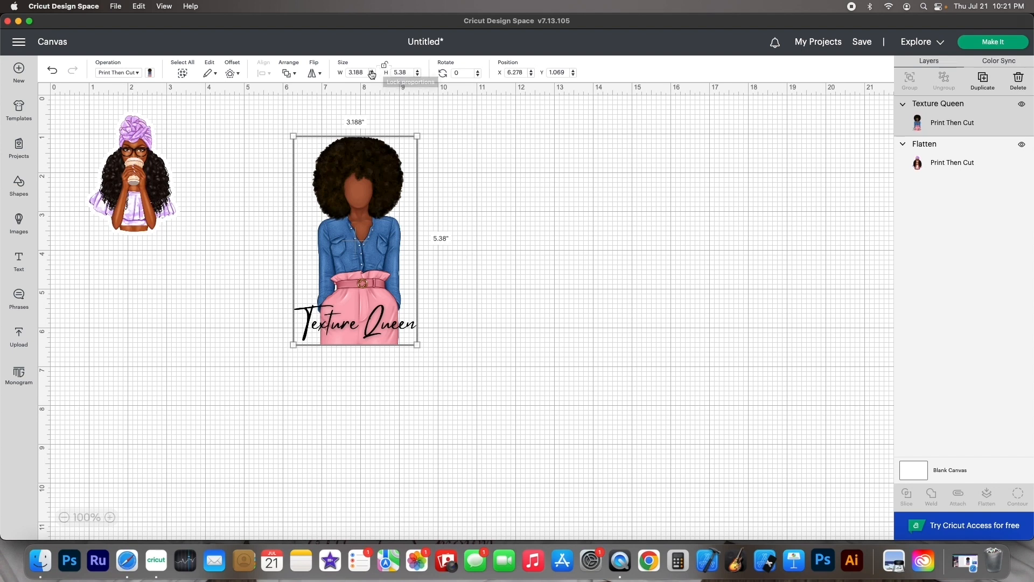
# Resize the Texture Queen image to 1.83 in wide and 3 in high
pyautogui.click(364, 73)
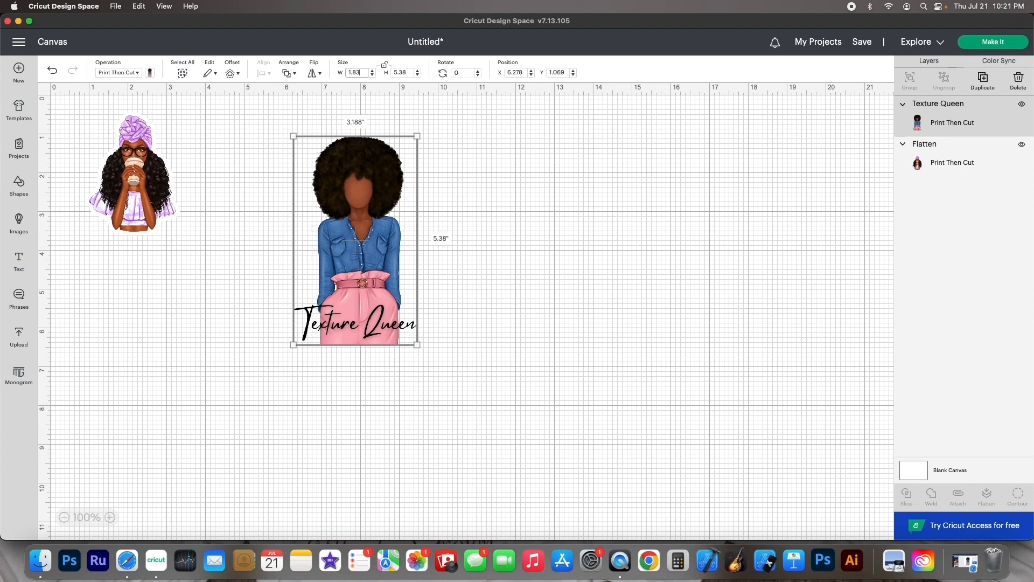
pyautogui.press('Tab')
pyautogui.write('3')
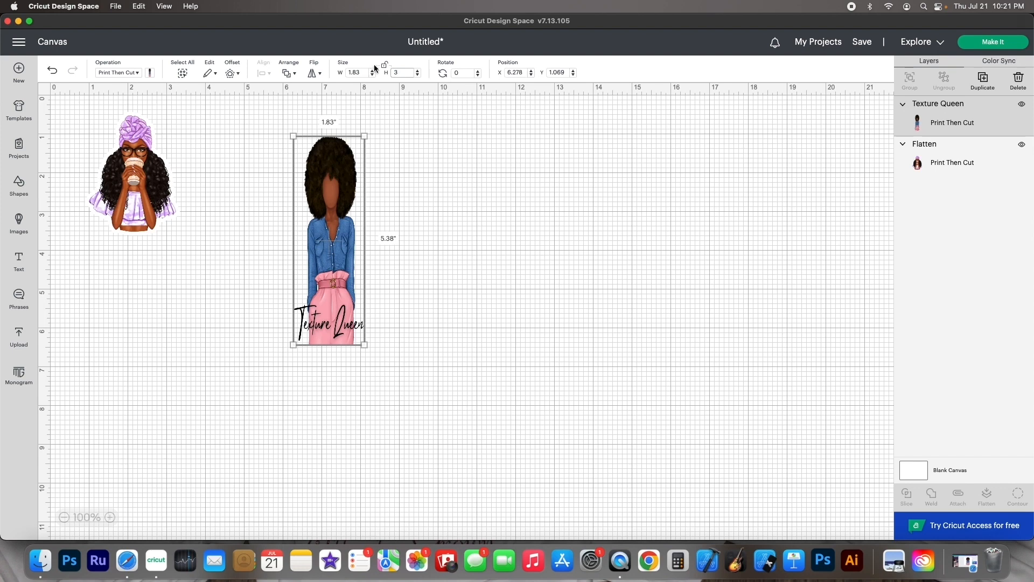
pyautogui.press('Return')
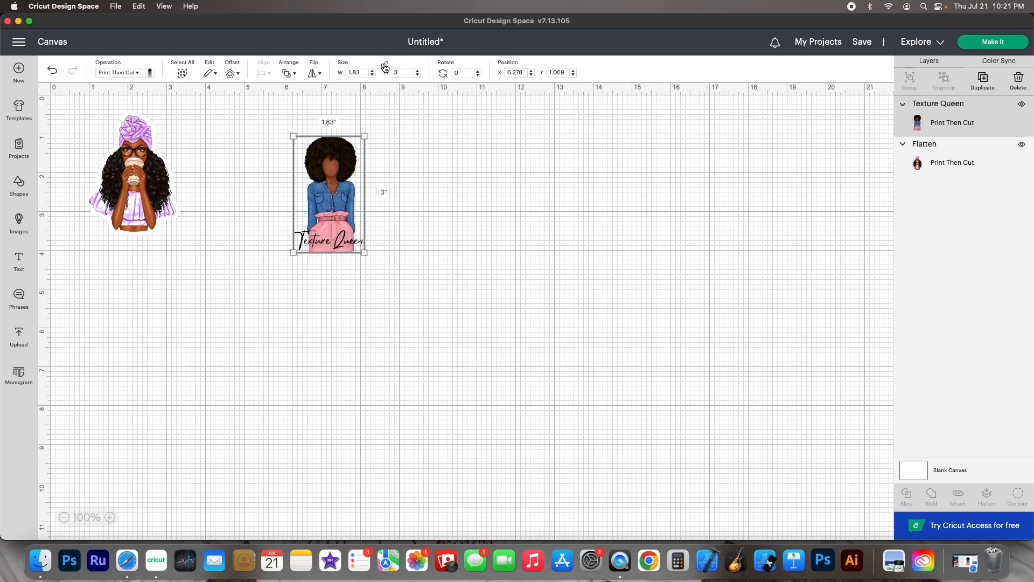
# Move the Texture Queen image further right on the canvas
pyautogui.click(234, 74)
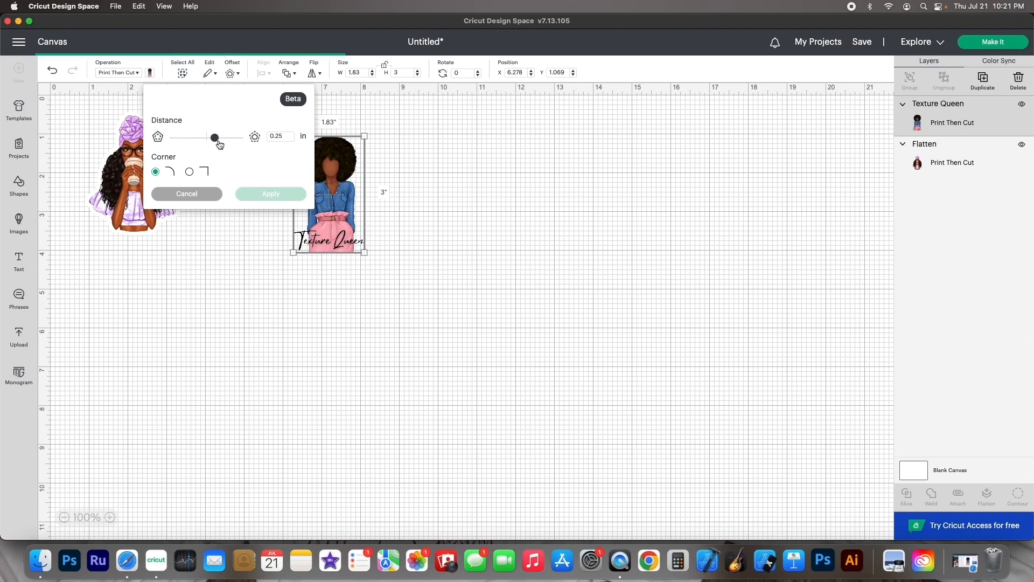
pyautogui.moveTo(327, 171); pyautogui.dragTo(397, 178)
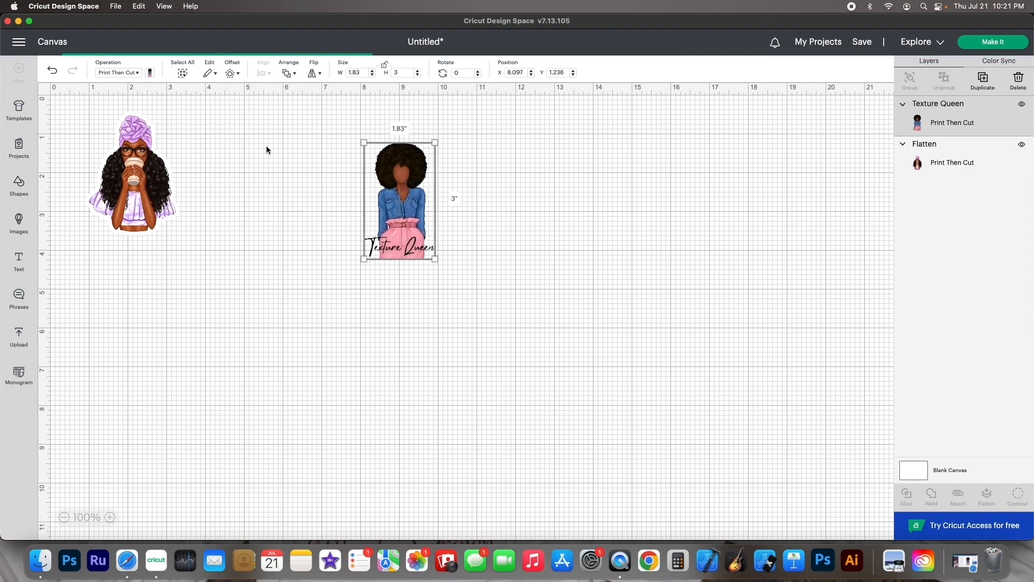
# Apply a 0.083 in offset with rounded corners to the Texture Queen image
pyautogui.click(232, 73)
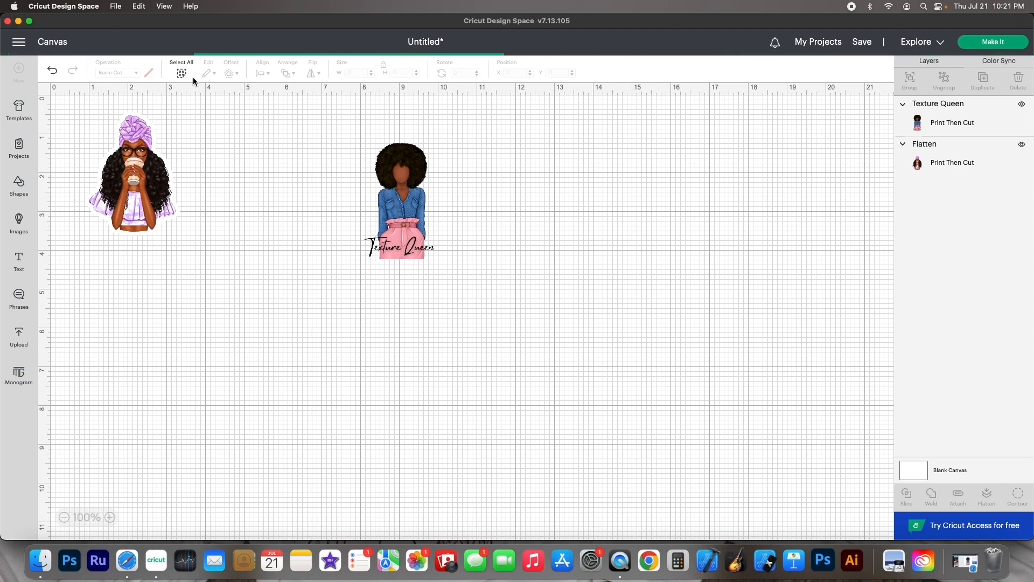
pyautogui.click(402, 181)
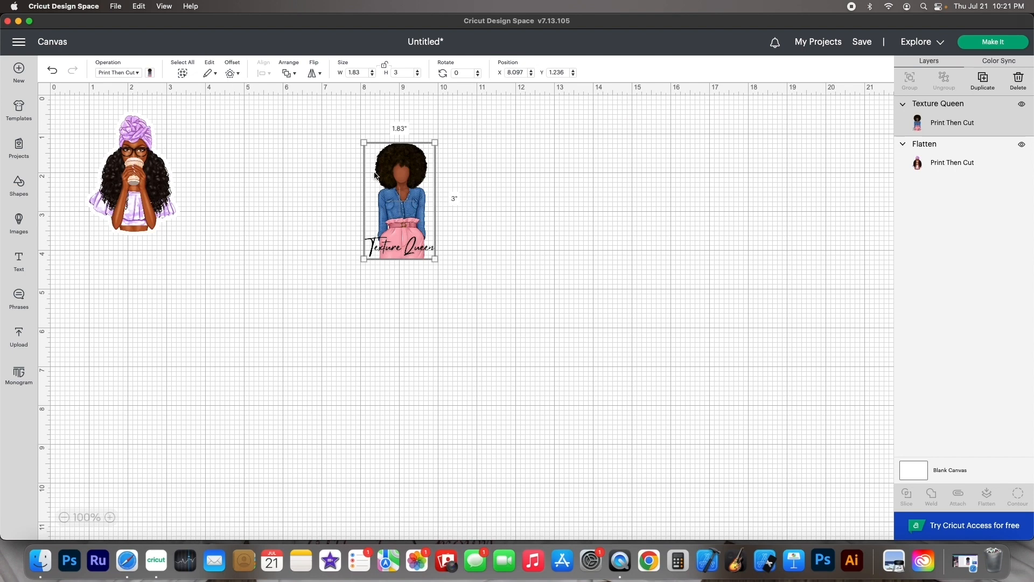
pyautogui.click(232, 75)
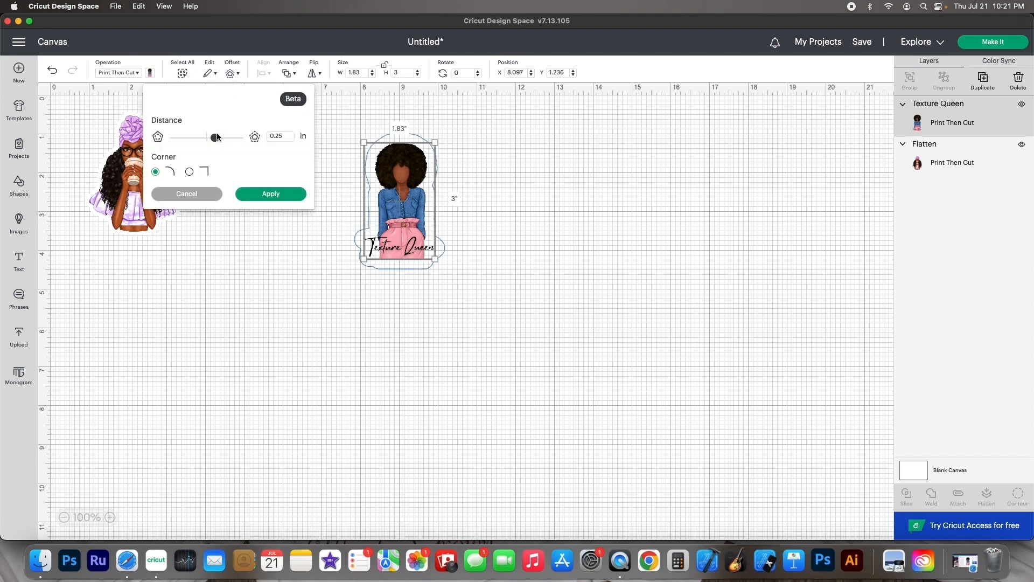
pyautogui.moveTo(214, 139); pyautogui.dragTo(210, 140)
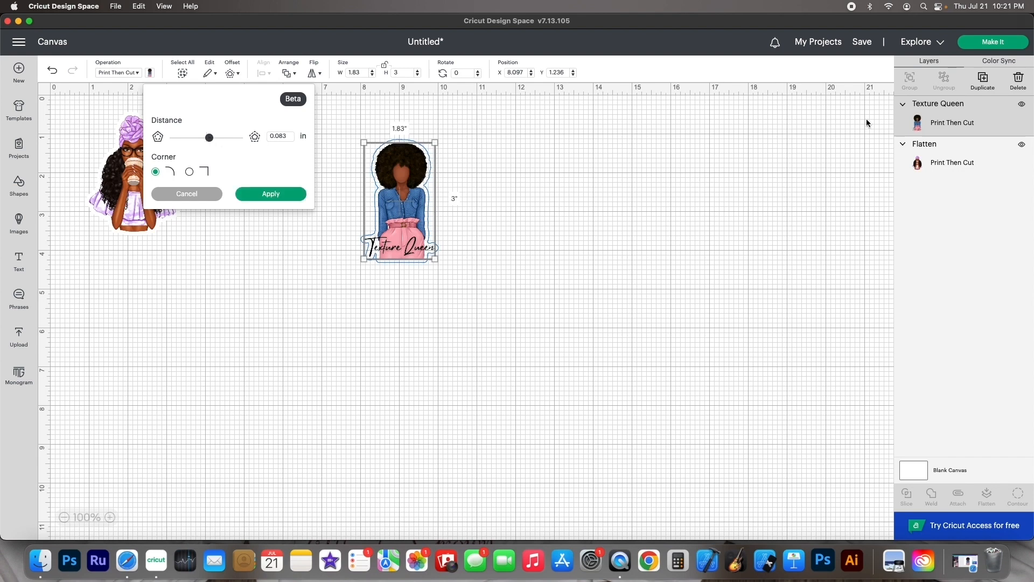
pyautogui.click(267, 196)
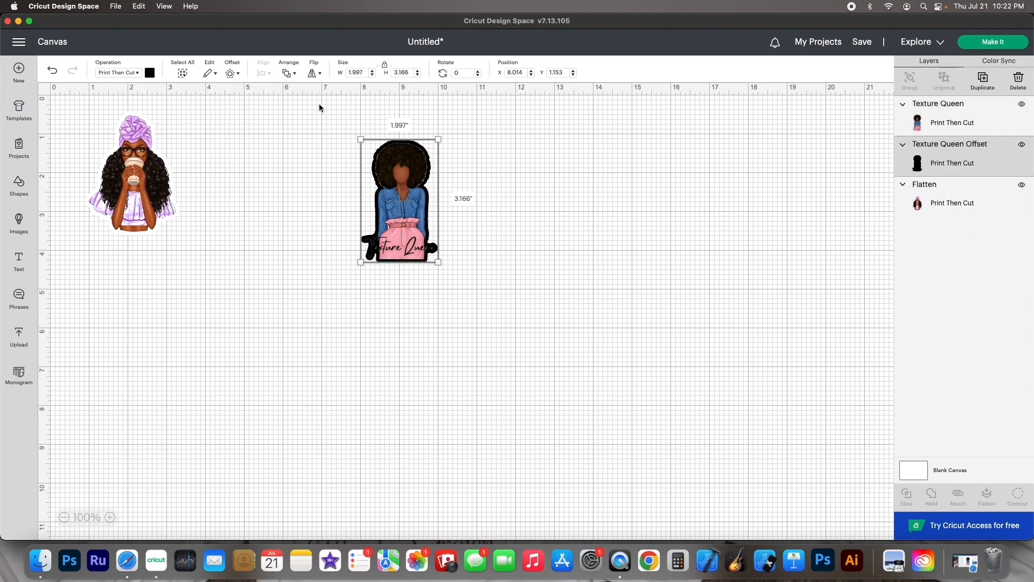
# Color the Texture Queen offset white and flatten it together with the image
pyautogui.click(150, 72)
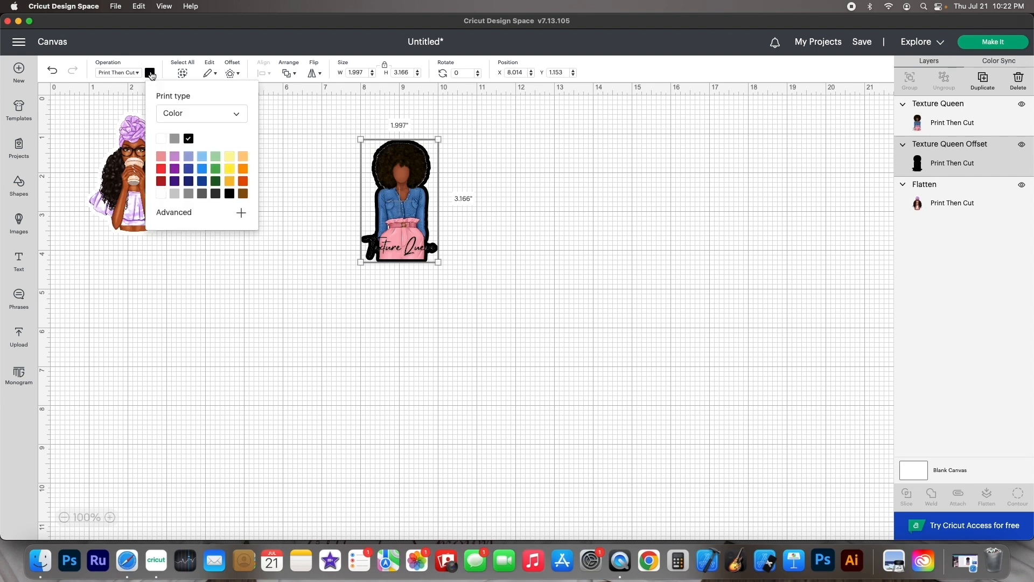
pyautogui.click(160, 139)
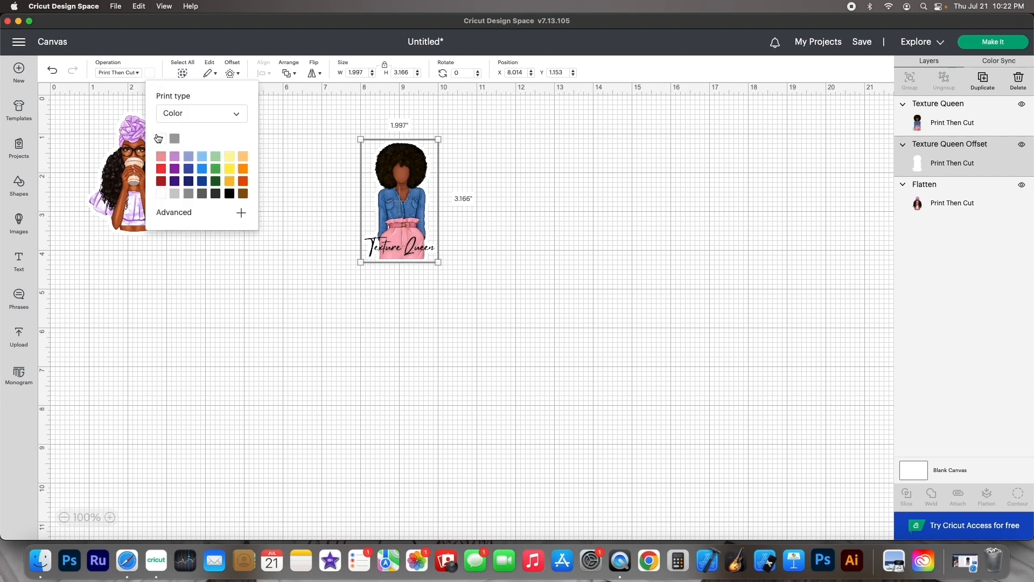
pyautogui.click(361, 167)
pyautogui.click(330, 168)
pyautogui.moveTo(326, 174); pyautogui.dragTo(477, 253)
pyautogui.click(986, 496)
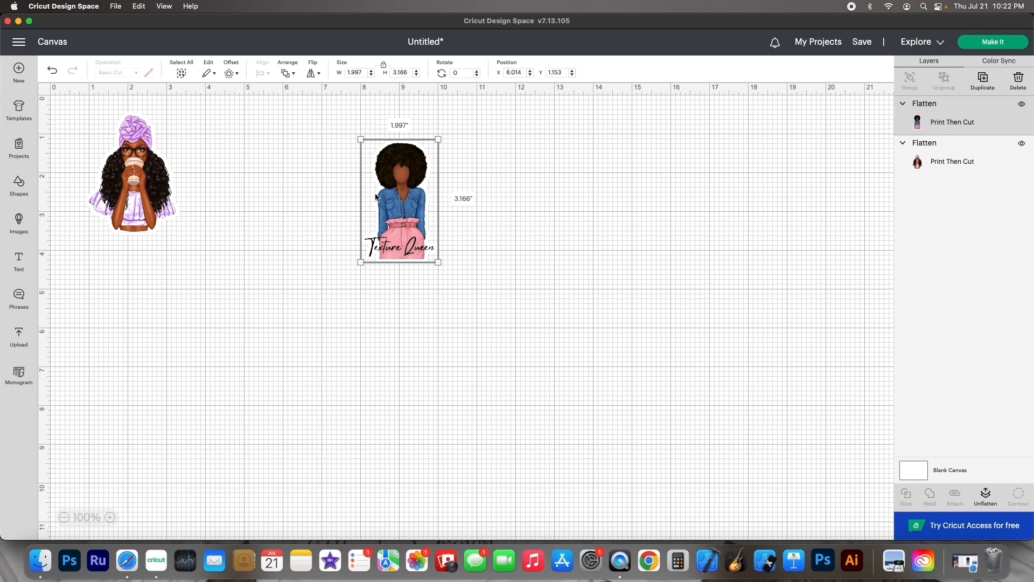
# Preview the print-then-cut mat layout and return to the canvas
pyautogui.click(976, 45)
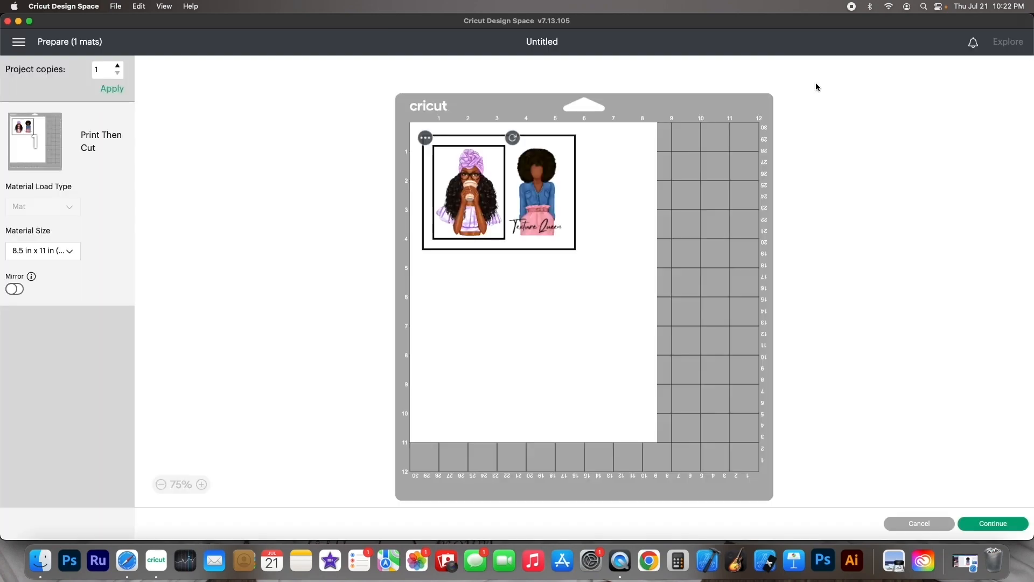
pyautogui.click(905, 525)
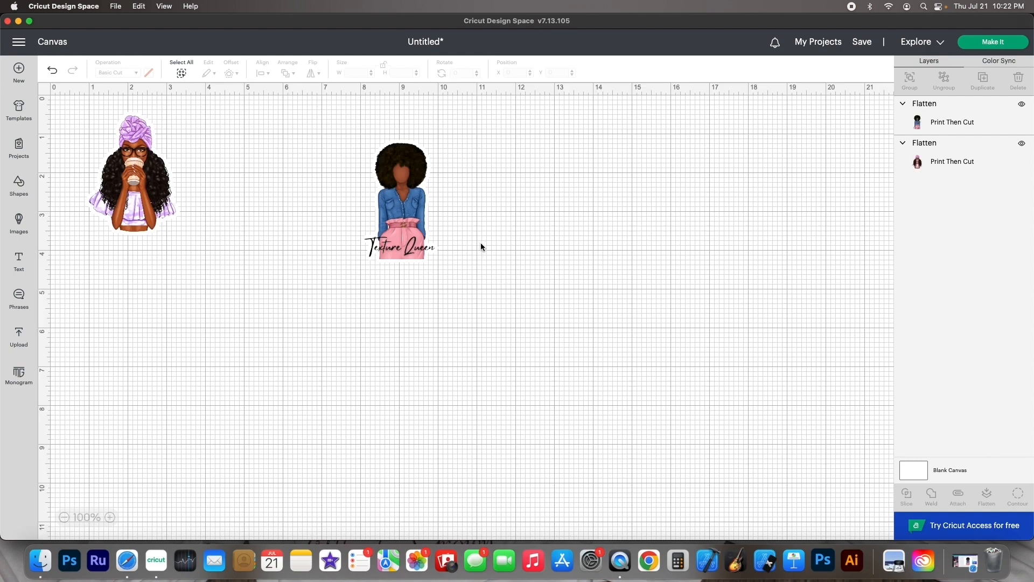
# Select both stickers and duplicate them three times
pyautogui.moveTo(481, 247); pyautogui.dragTo(7, 178)
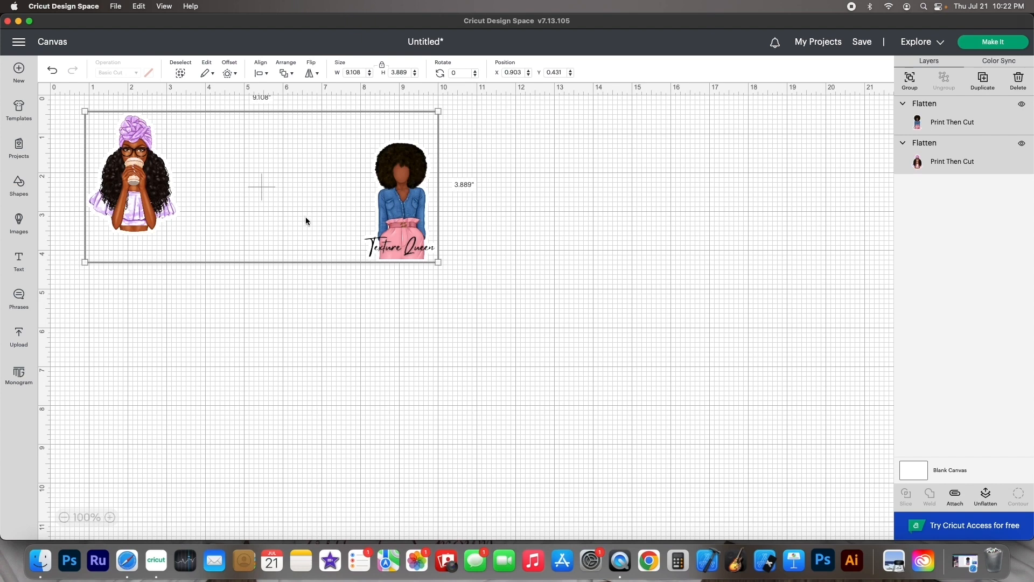
pyautogui.click(984, 81)
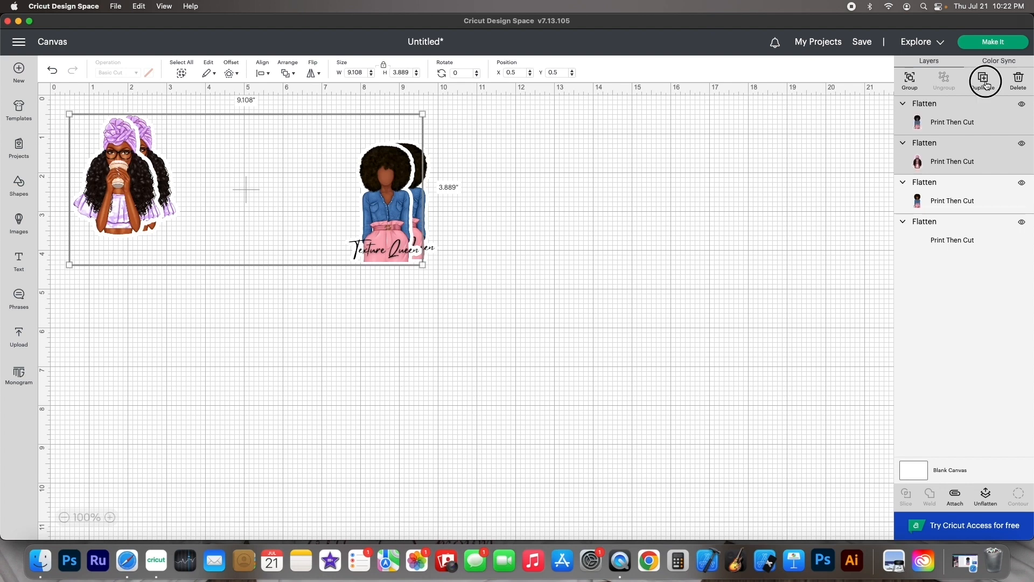
pyautogui.click(985, 82)
pyautogui.click(981, 86)
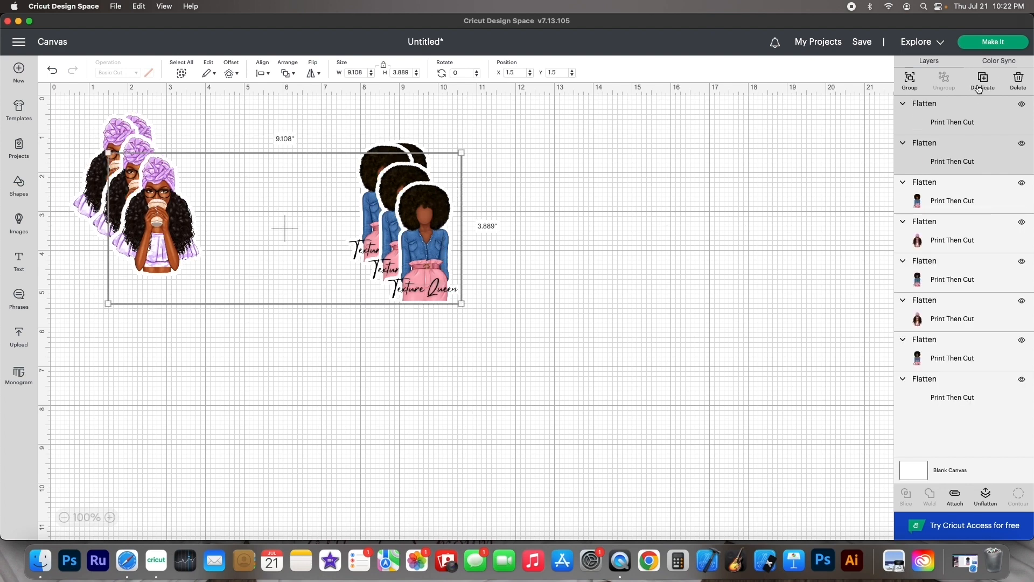
# Preview the mat layout of the duplicated stickers and return to the canvas
pyautogui.click(992, 43)
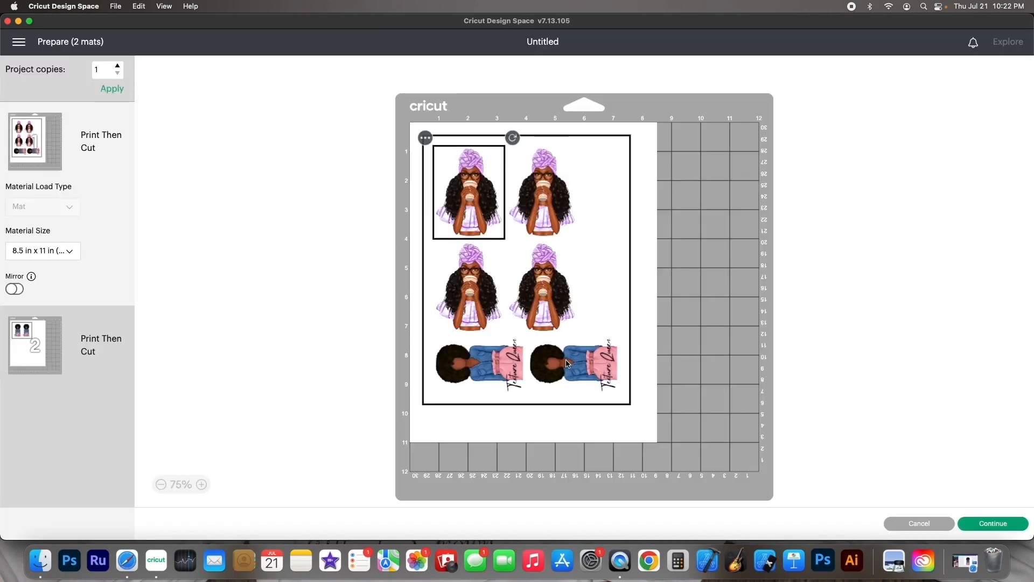
pyautogui.click(915, 524)
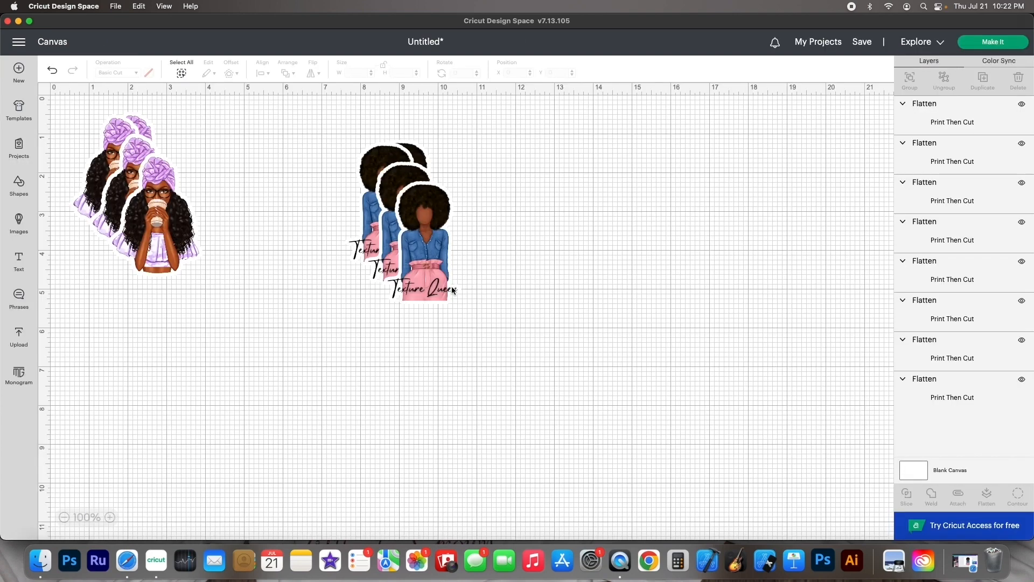
# Drag one copy of each sticker aside and delete that pair
pyautogui.moveTo(429, 266); pyautogui.dragTo(468, 363)
pyautogui.moveTo(163, 248); pyautogui.dragTo(254, 353)
pyautogui.moveTo(175, 369); pyautogui.dragTo(526, 310)
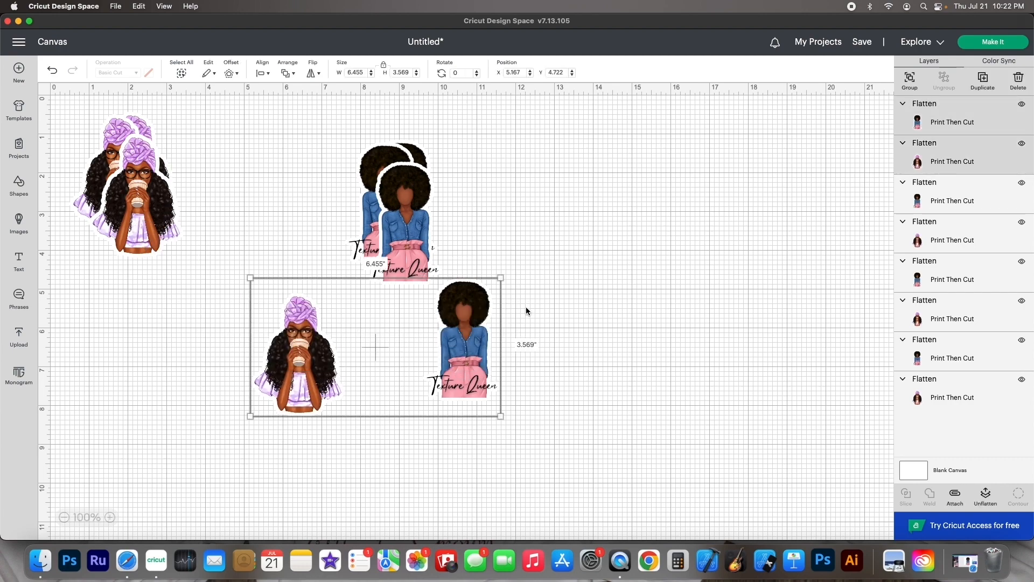
pyautogui.press('Delete')
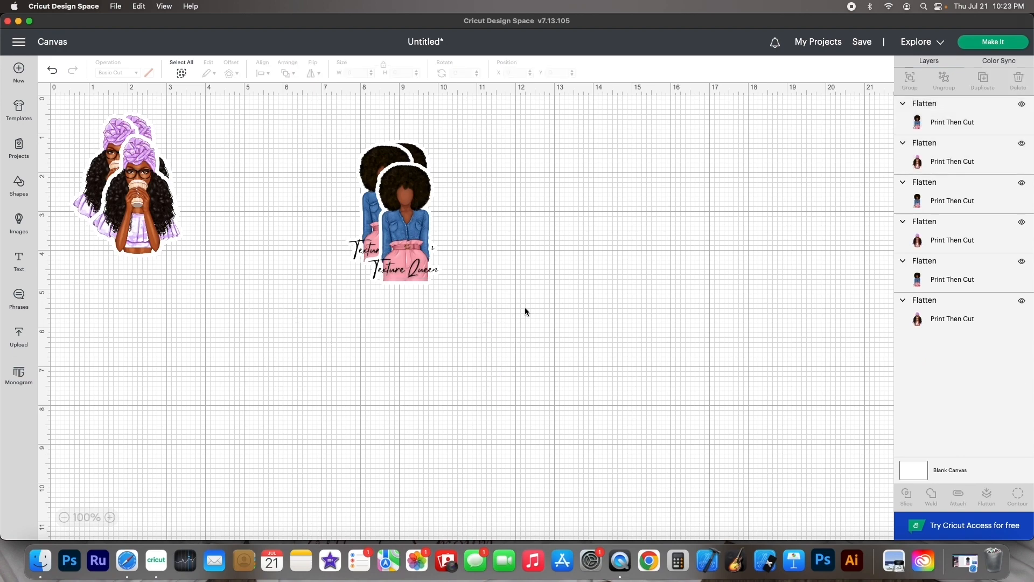
# Duplicate one Texture Queen sticker and place the copy to the right of the others
pyautogui.click(959, 47)
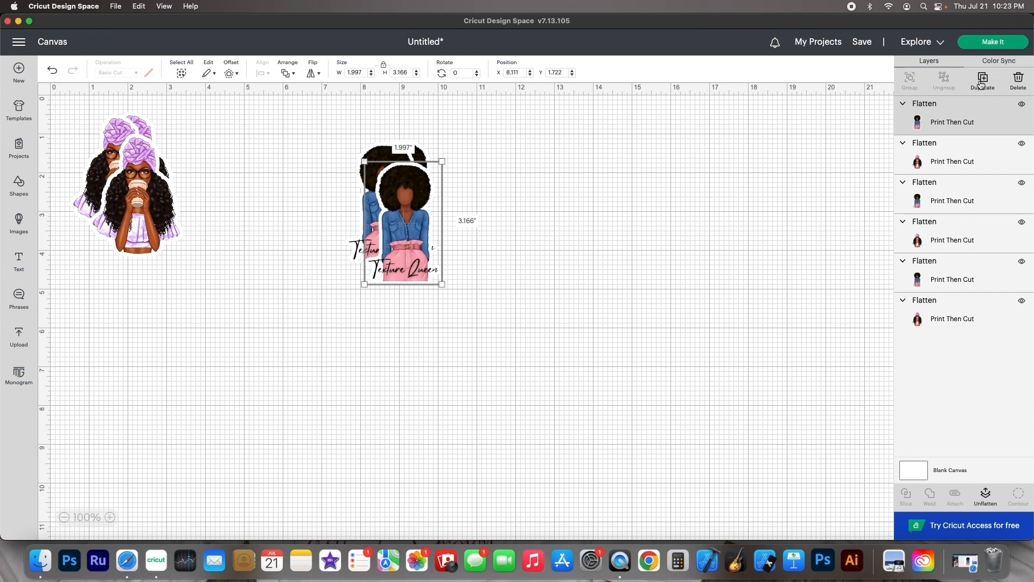
pyautogui.click(981, 81)
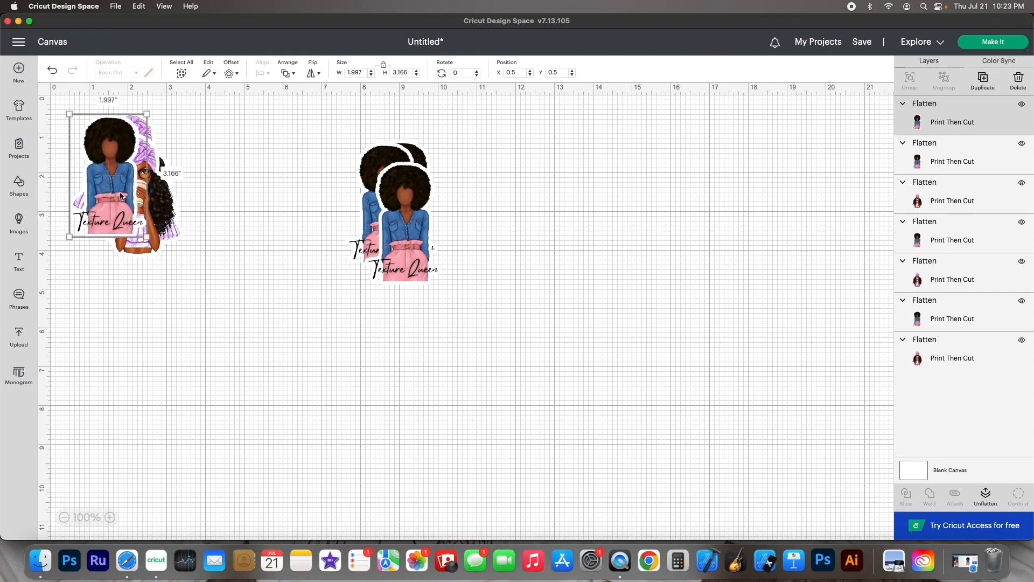
pyautogui.moveTo(121, 196); pyautogui.dragTo(479, 261)
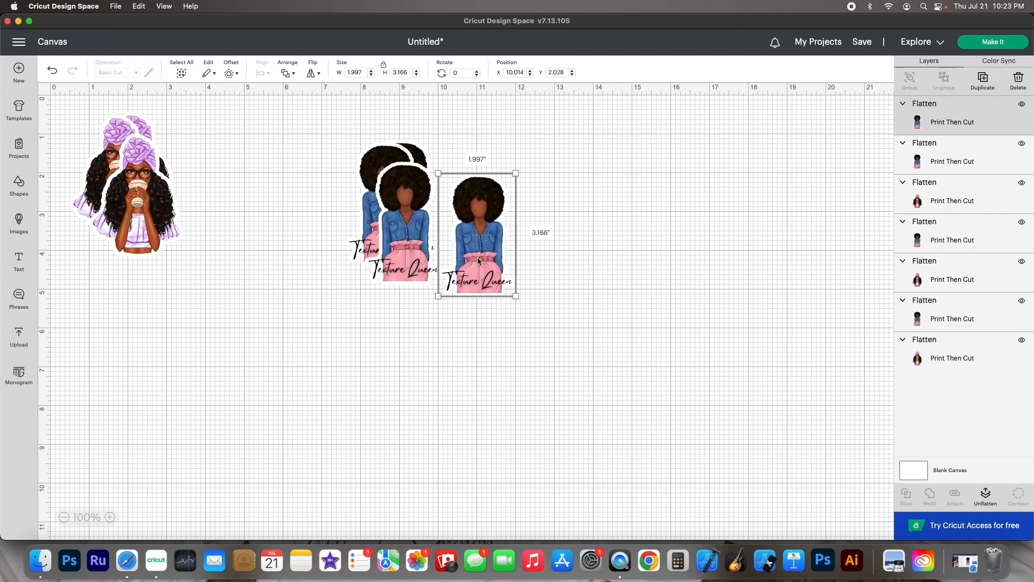
# Continue from the mat preview to the make screen and send the sheet to the printer
pyautogui.click(990, 43)
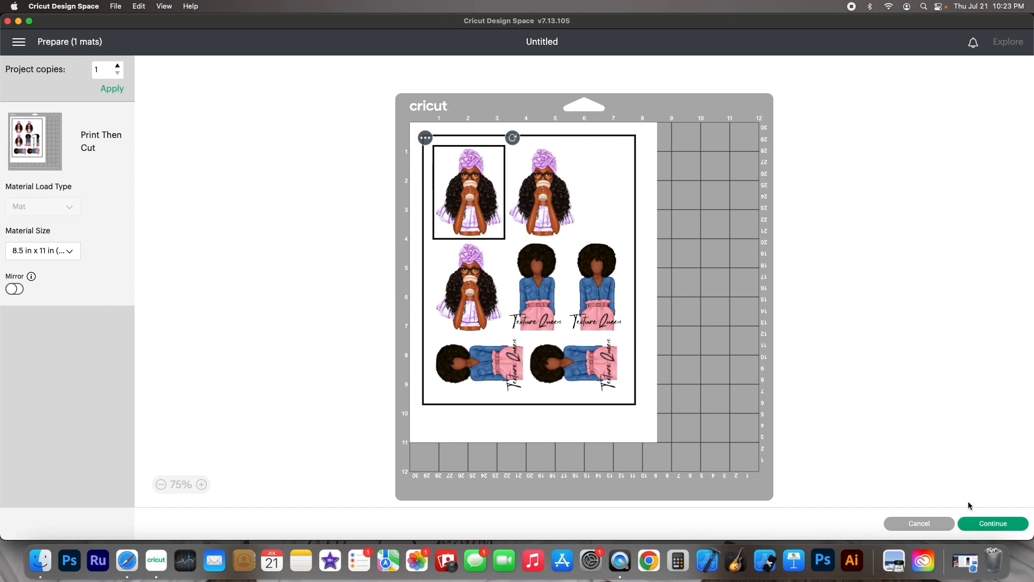
pyautogui.click(976, 525)
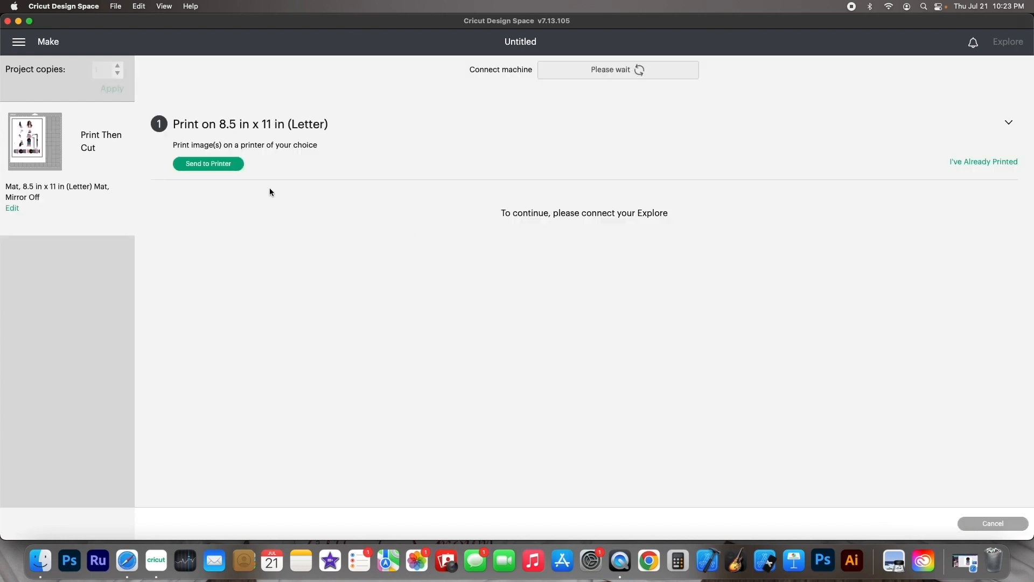
pyautogui.click(232, 166)
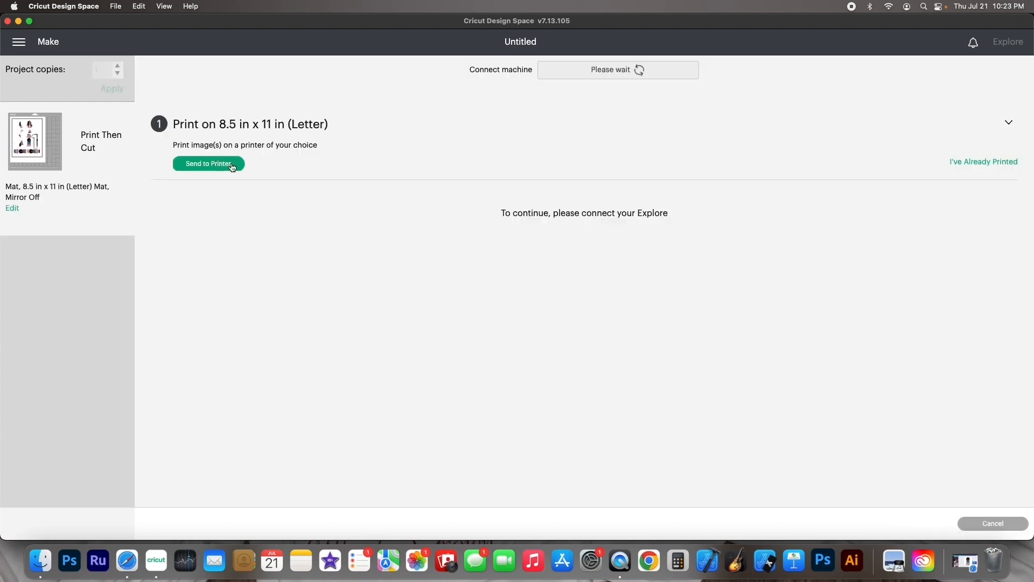